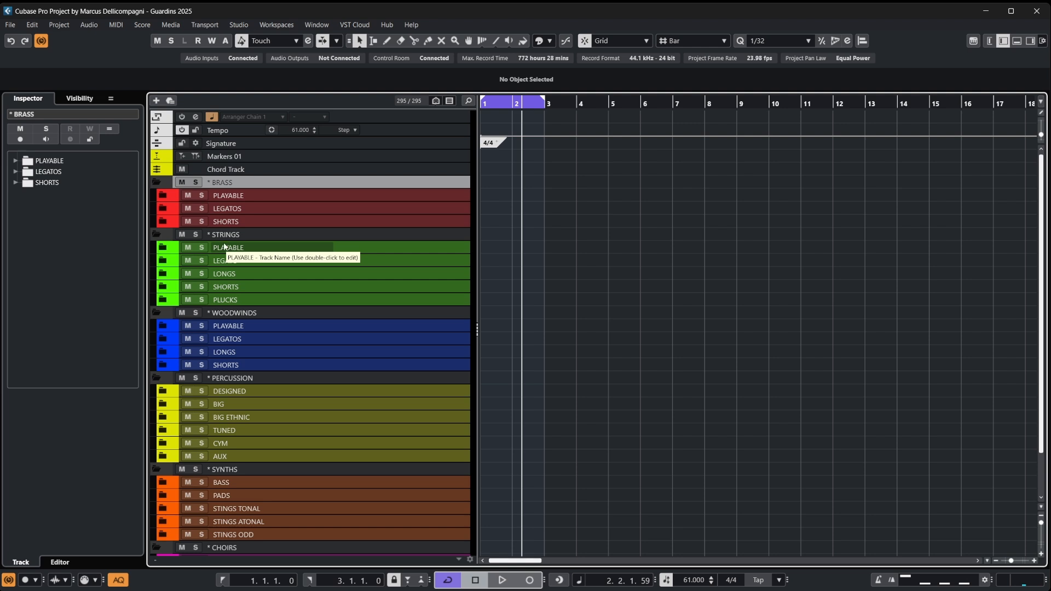
- Expand all track folders, look through the nested tracks down to the group tracks, and collapse every folder
{"action": "left_click", "coordinate": [163, 248], "text": "ctrl"}
{"action": "scroll", "coordinate": [276, 257], "scroll_direction": "down", "scroll_amount": 20}
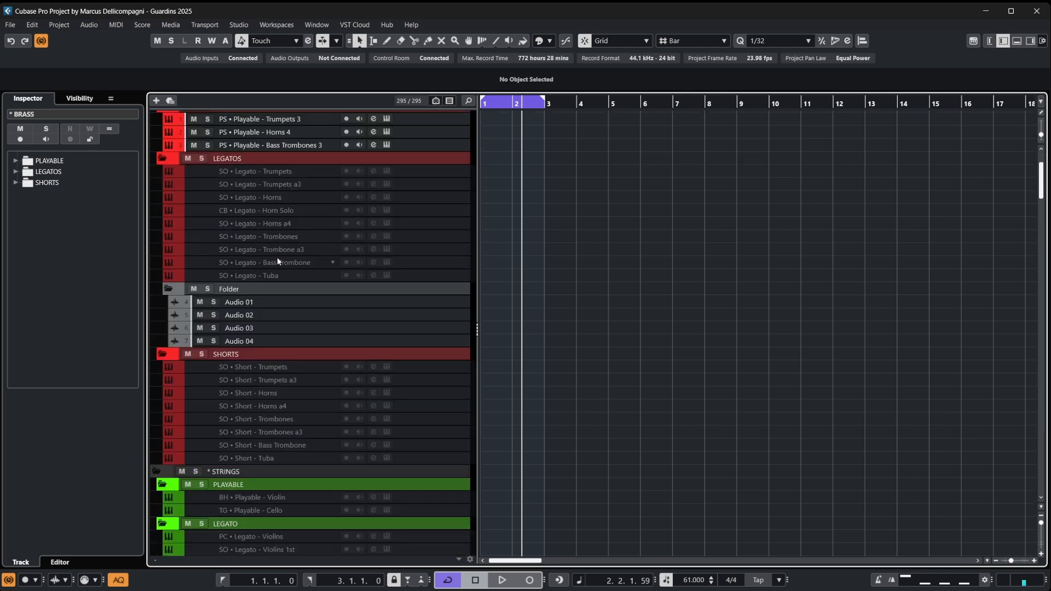
{"action": "scroll", "coordinate": [279, 264], "scroll_direction": "down", "scroll_amount": 20}
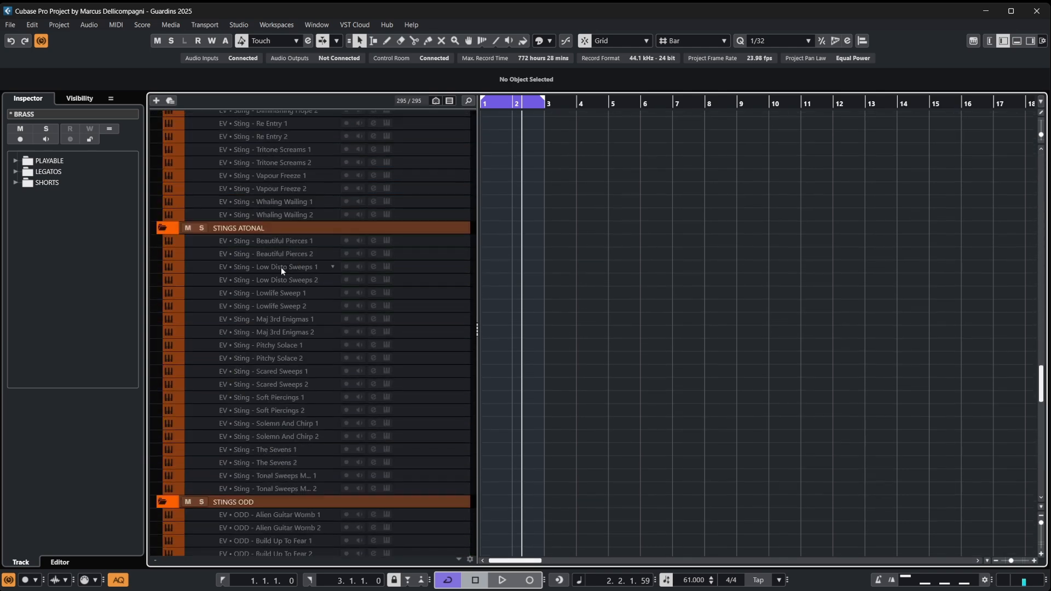
{"action": "scroll", "coordinate": [266, 293], "scroll_direction": "up", "scroll_amount": 10}
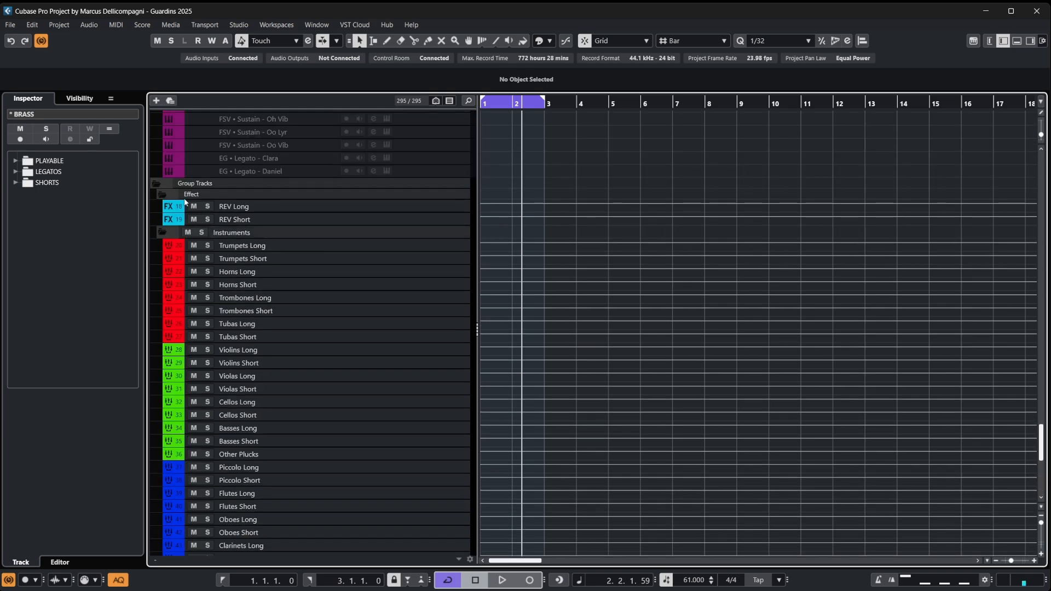
{"action": "left_click", "coordinate": [163, 232], "text": "ctrl"}
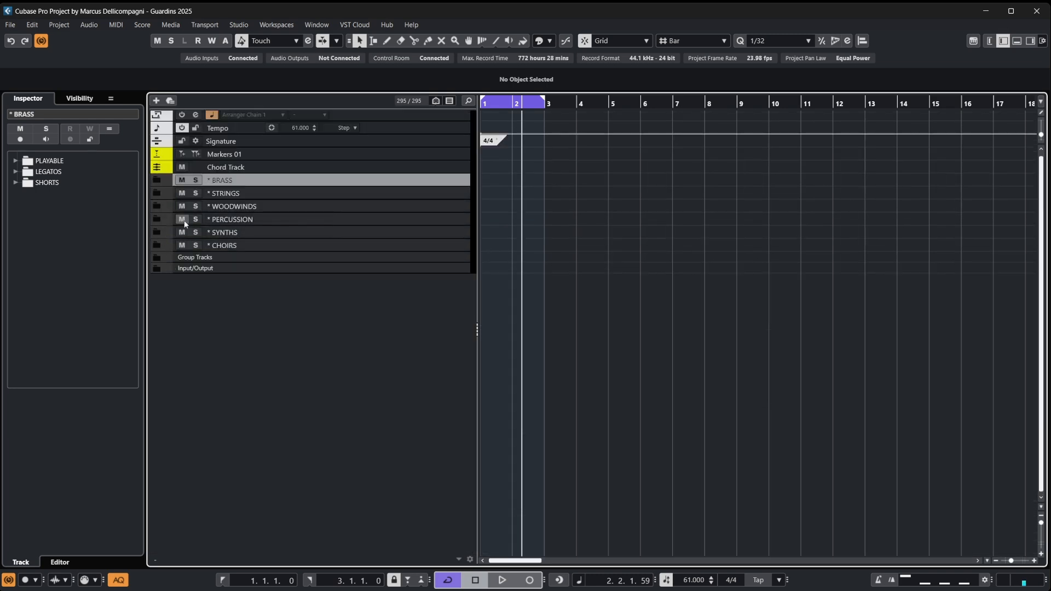
- Open the CHOIRS, SYNTHS, PERCUSSION, WOODWINDS, STRINGS and BRASS section folders, keeping their nested folders closed
{"action": "left_click", "coordinate": [157, 245]}
{"action": "left_click", "coordinate": [156, 232]}
{"action": "left_click", "coordinate": [156, 219]}
{"action": "left_click", "coordinate": [157, 205]}
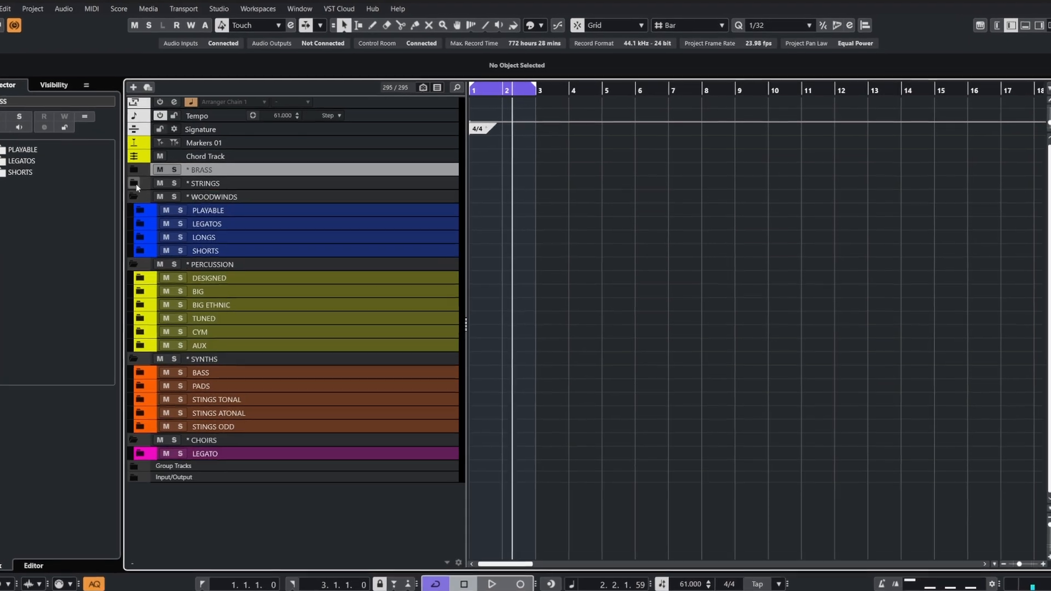
{"action": "left_click", "coordinate": [157, 193]}
{"action": "left_click", "coordinate": [156, 180]}
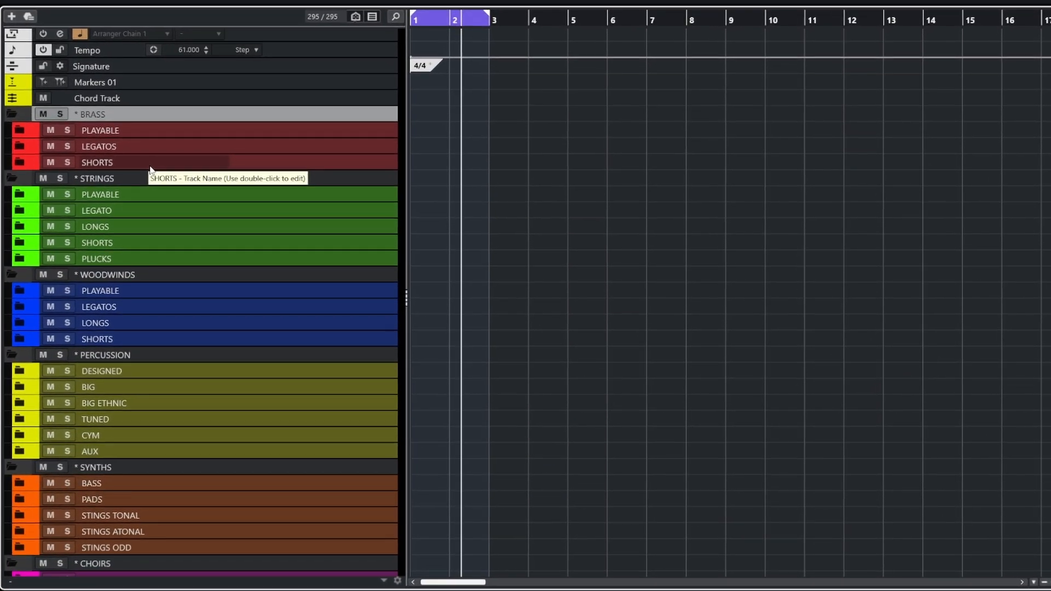
{"action": "scroll", "coordinate": [184, 186], "scroll_direction": "down", "scroll_amount": 3}
{"action": "scroll", "coordinate": [155, 165], "scroll_direction": "up", "scroll_amount": 3}
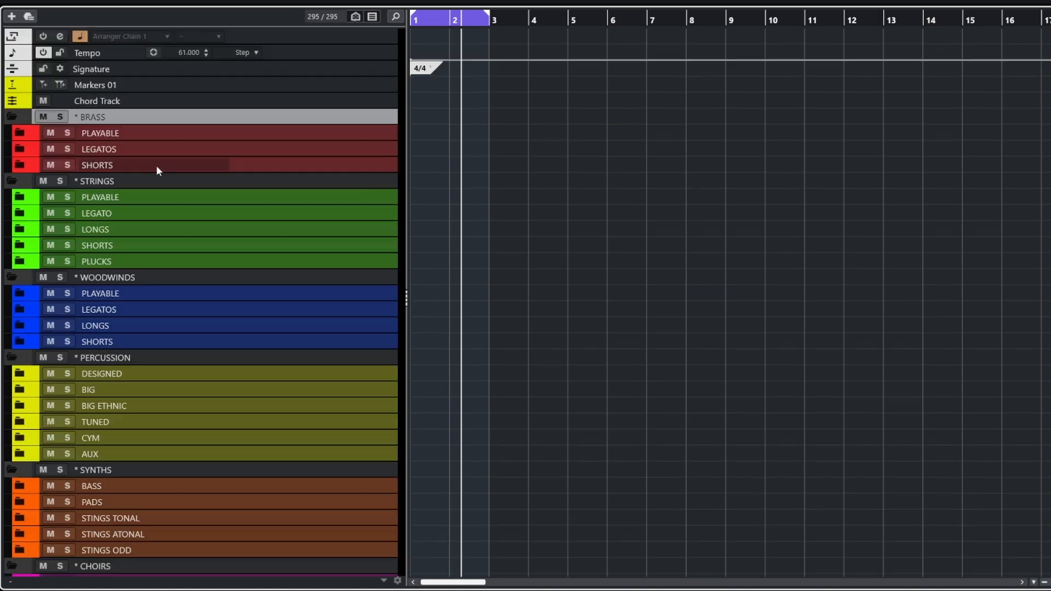
- Open the Project Logical Editor and load the user preset Folder - Open All & Exclude from PS - Folder Cmds
{"action": "left_click", "coordinate": [354, 16]}
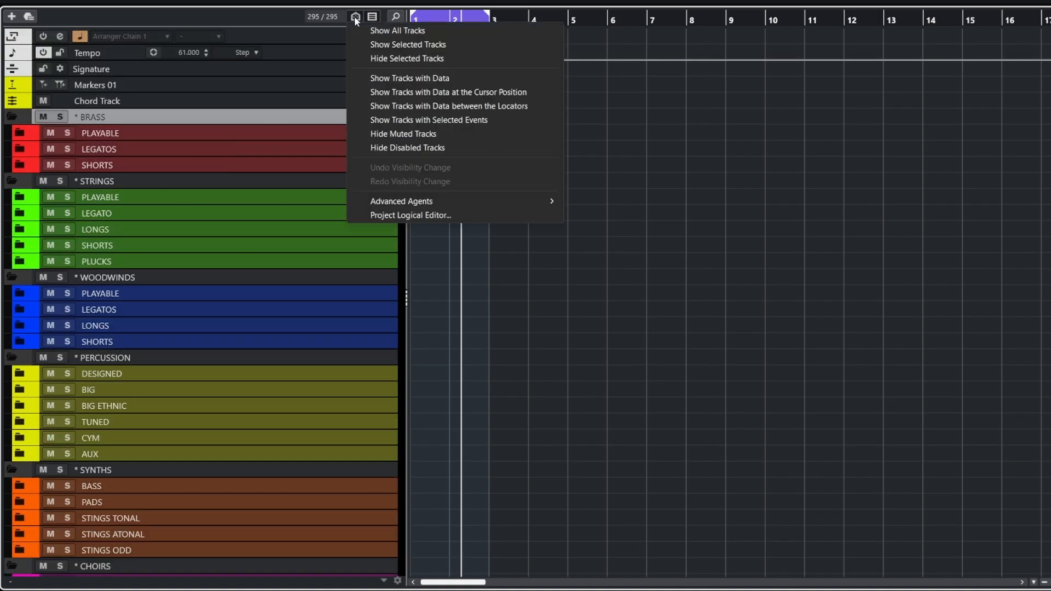
{"action": "left_click", "coordinate": [440, 216]}
{"action": "left_click", "coordinate": [635, 37]}
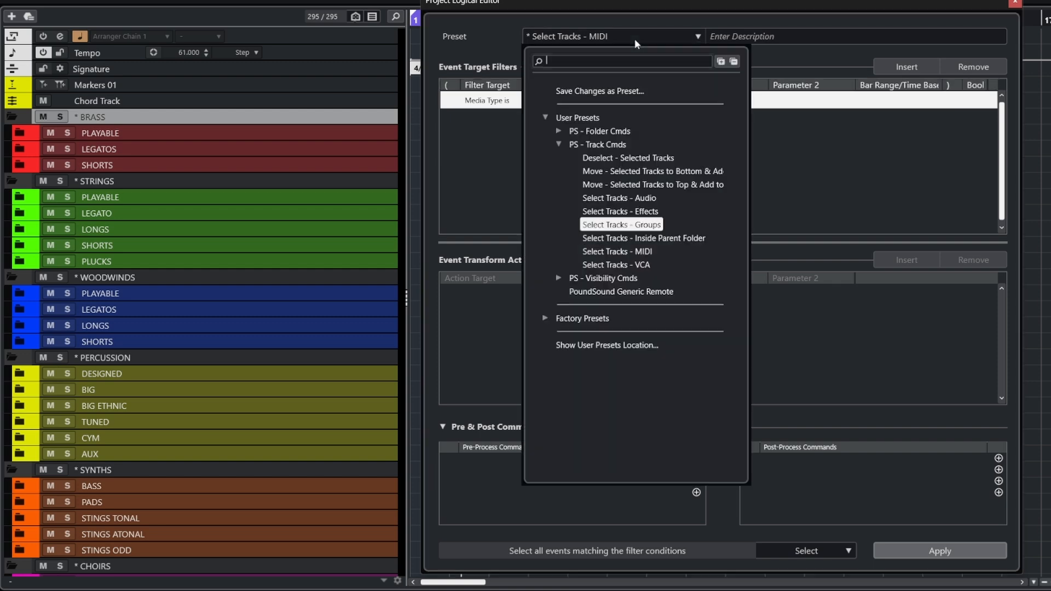
{"action": "left_click", "coordinate": [558, 131]}
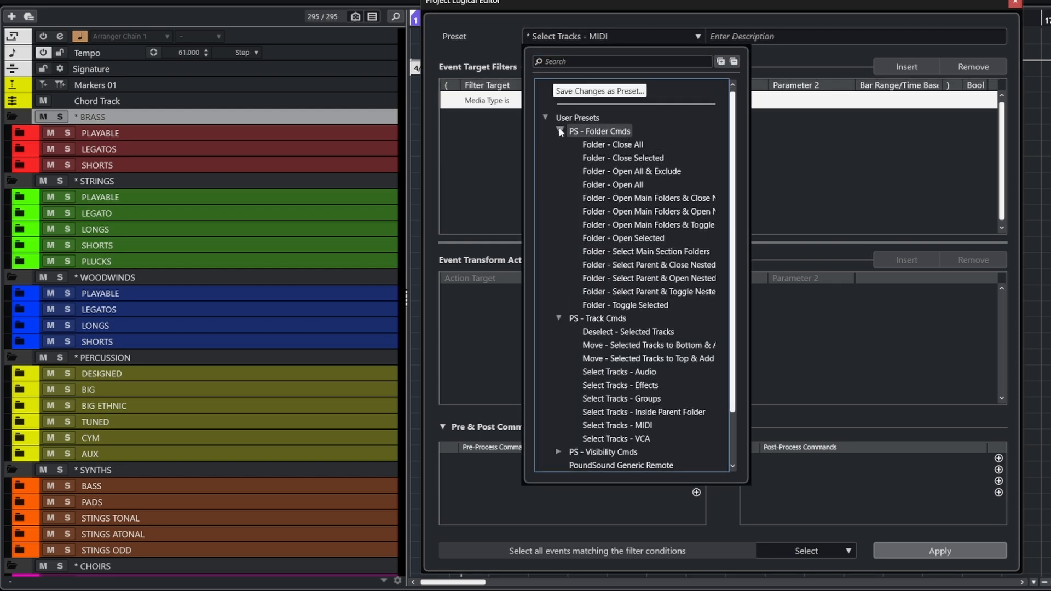
{"action": "left_click", "coordinate": [617, 173]}
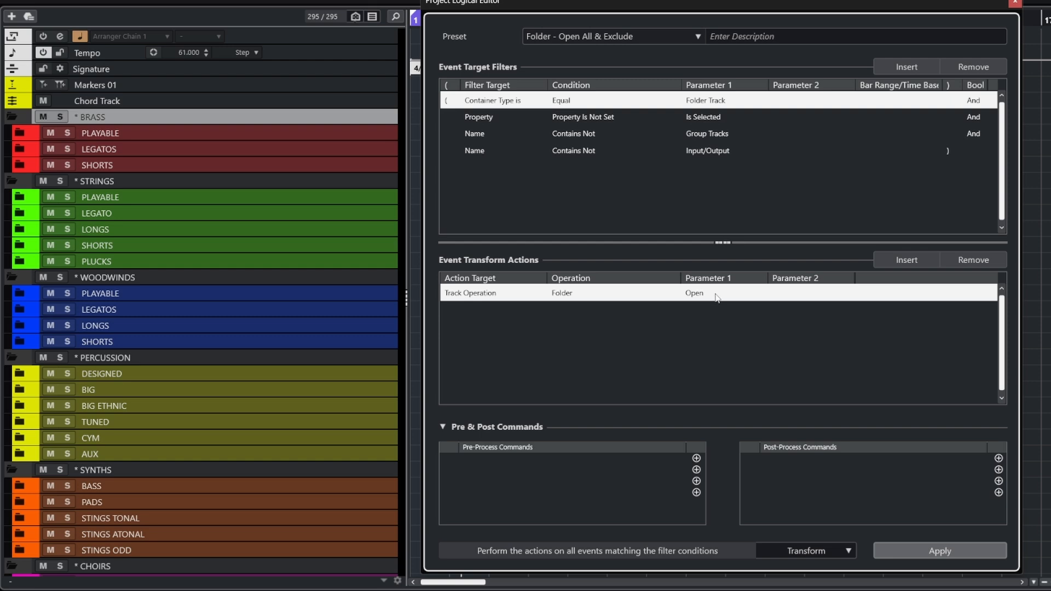
- Apply the folder preset to open the instrument folders while excluding Group Tracks and Input/Output, and check the track list
{"action": "left_click", "coordinate": [929, 552]}
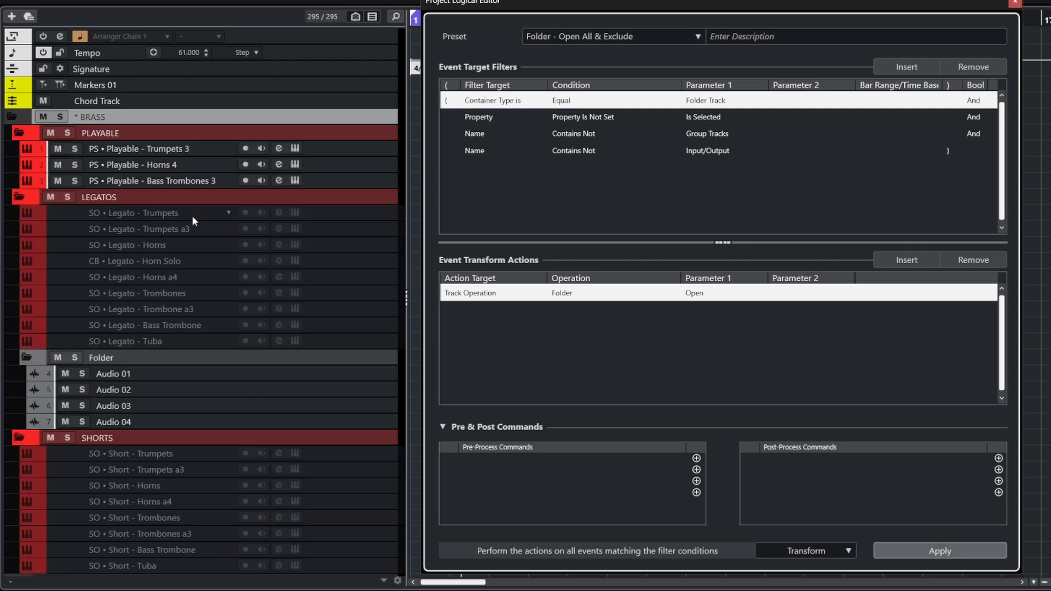
{"action": "scroll", "coordinate": [192, 215], "scroll_direction": "down", "scroll_amount": 20}
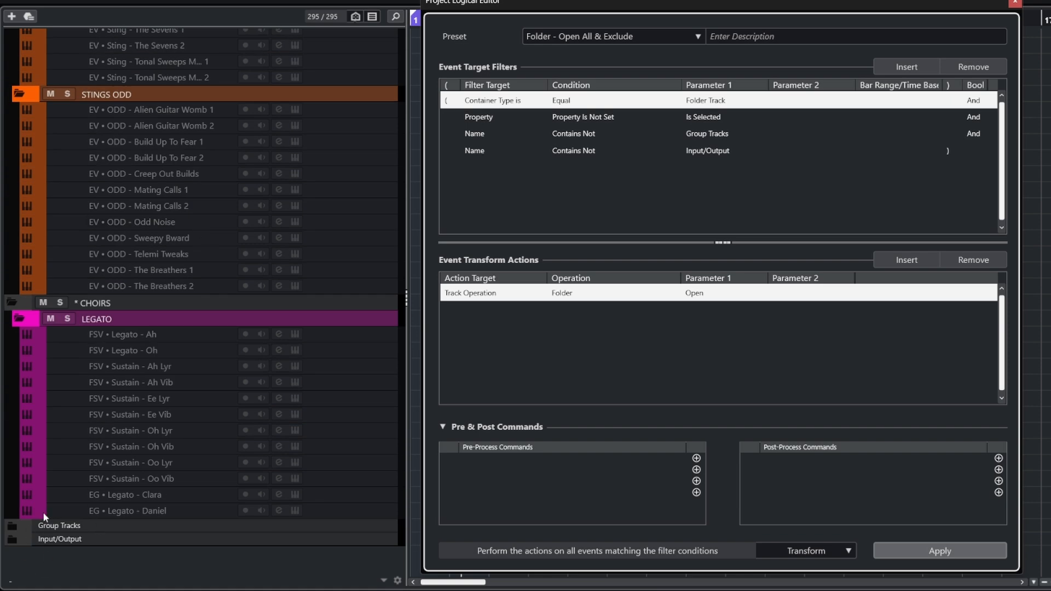
{"action": "scroll", "coordinate": [138, 469], "scroll_direction": "up", "scroll_amount": 20}
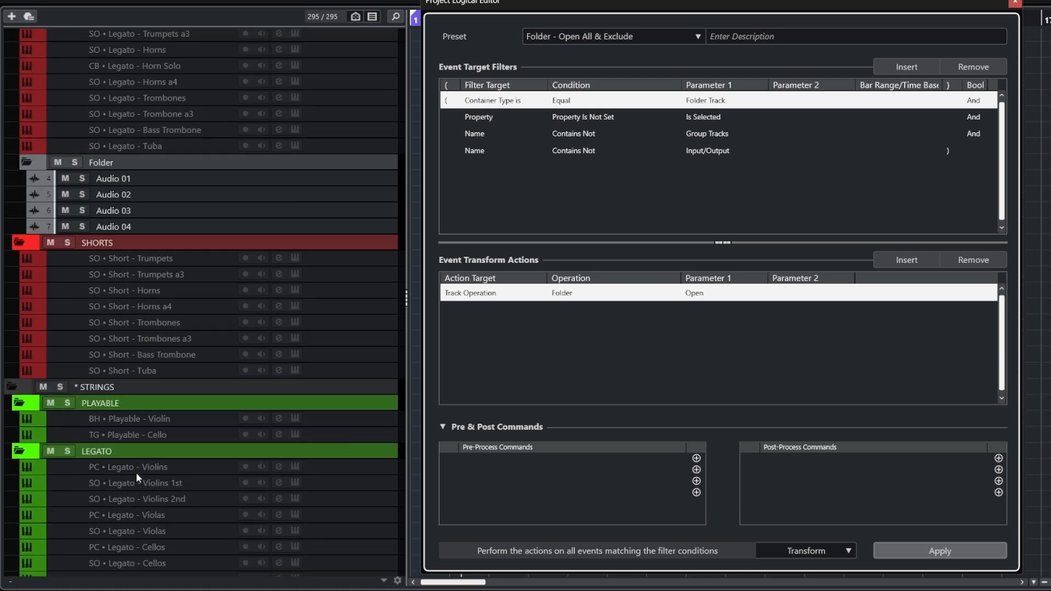
{"action": "scroll", "coordinate": [144, 481], "scroll_direction": "up", "scroll_amount": 3}
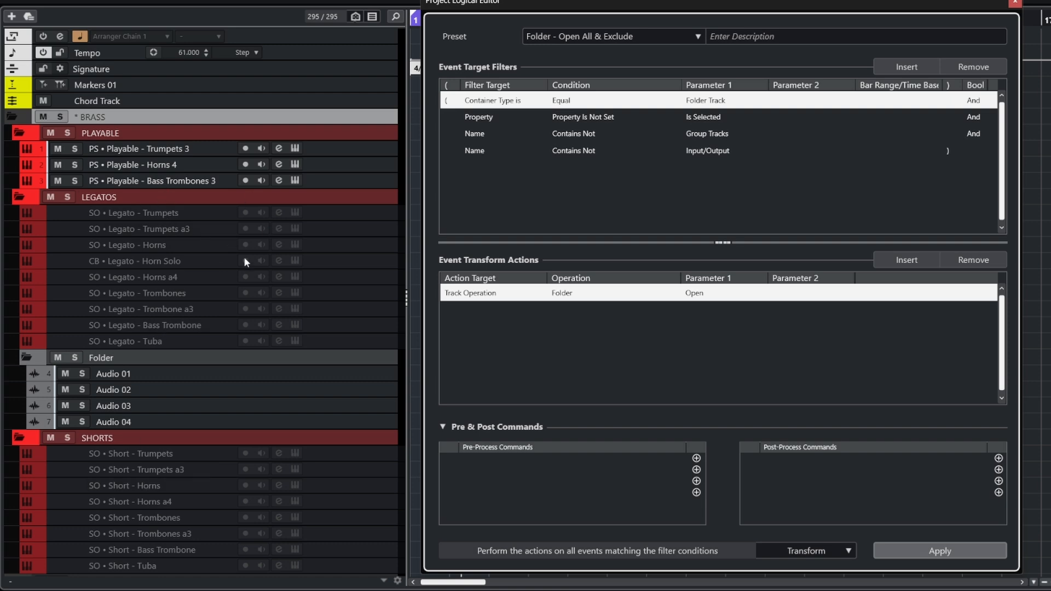
- Load the Select Tracks - MIDI preset from PS - Track Cmds, apply it, and check the selection through the track list
{"action": "left_click", "coordinate": [584, 36]}
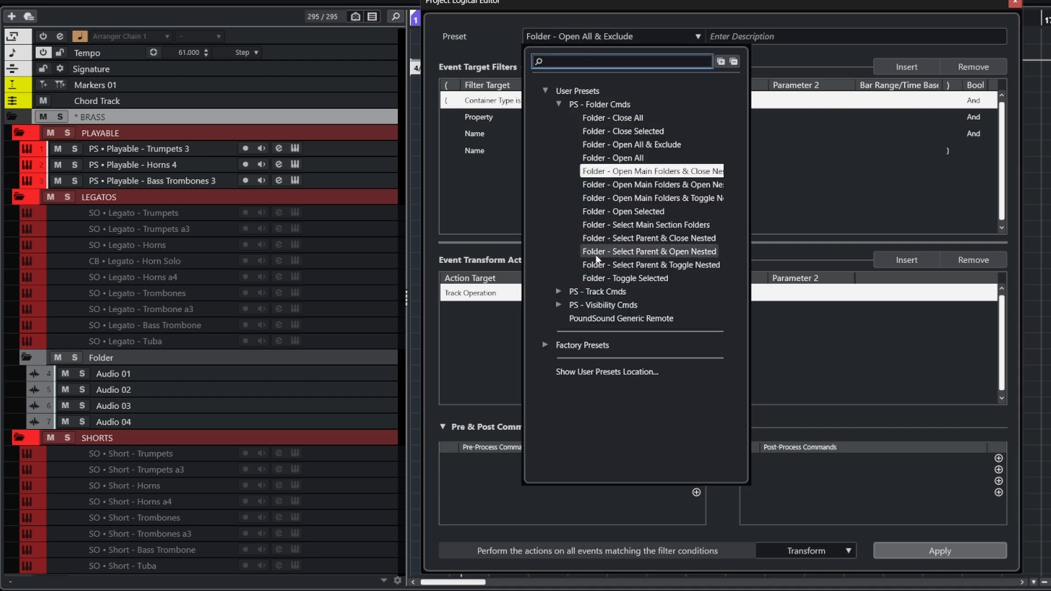
{"action": "left_click", "coordinate": [558, 304]}
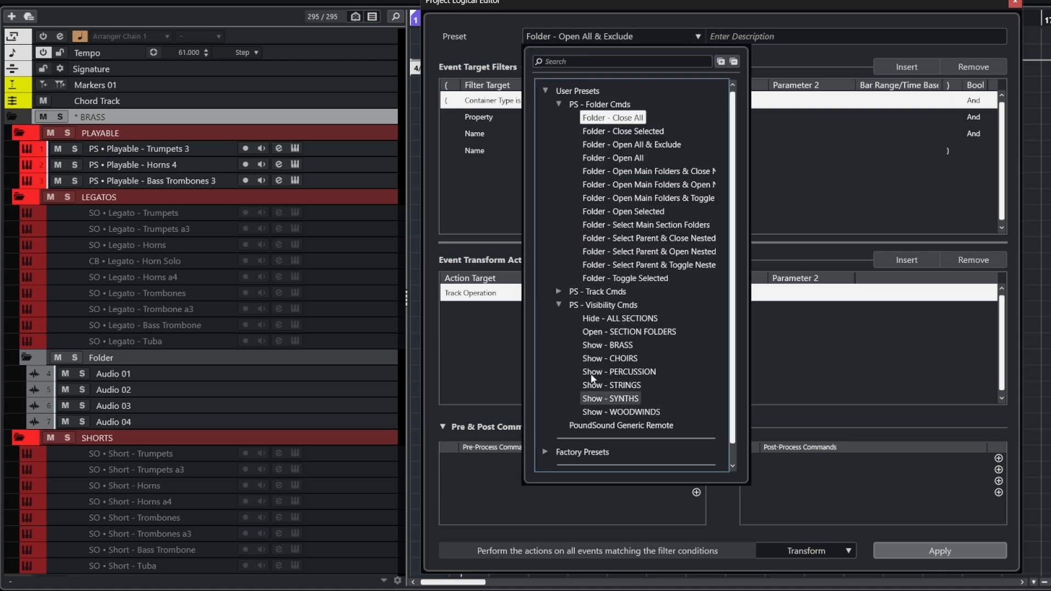
{"action": "left_click", "coordinate": [560, 290]}
{"action": "left_click", "coordinate": [645, 398]}
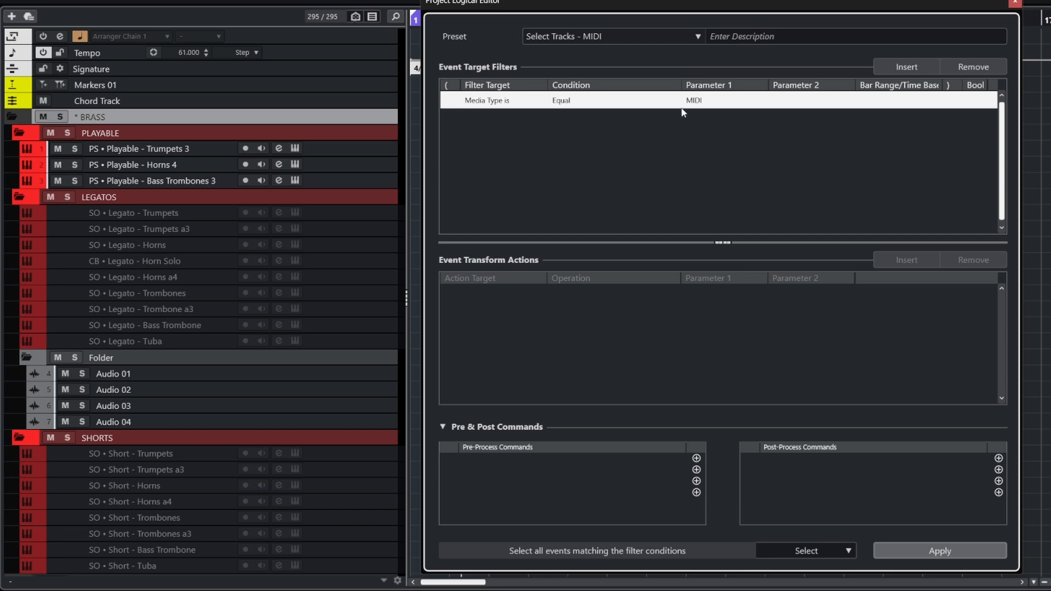
{"action": "left_click", "coordinate": [939, 551]}
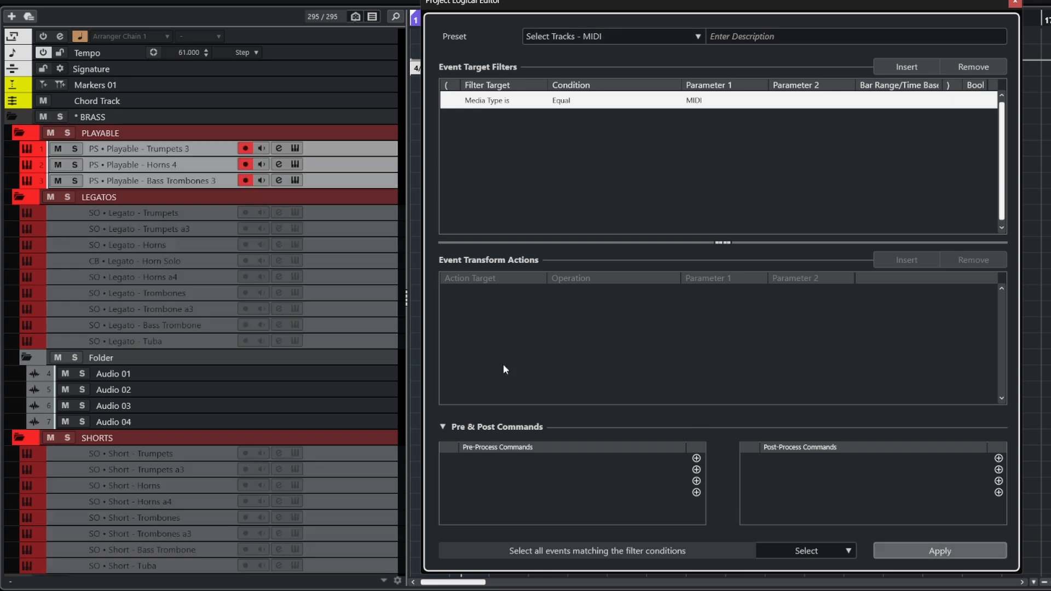
{"action": "scroll", "coordinate": [238, 260], "scroll_direction": "down", "scroll_amount": 20}
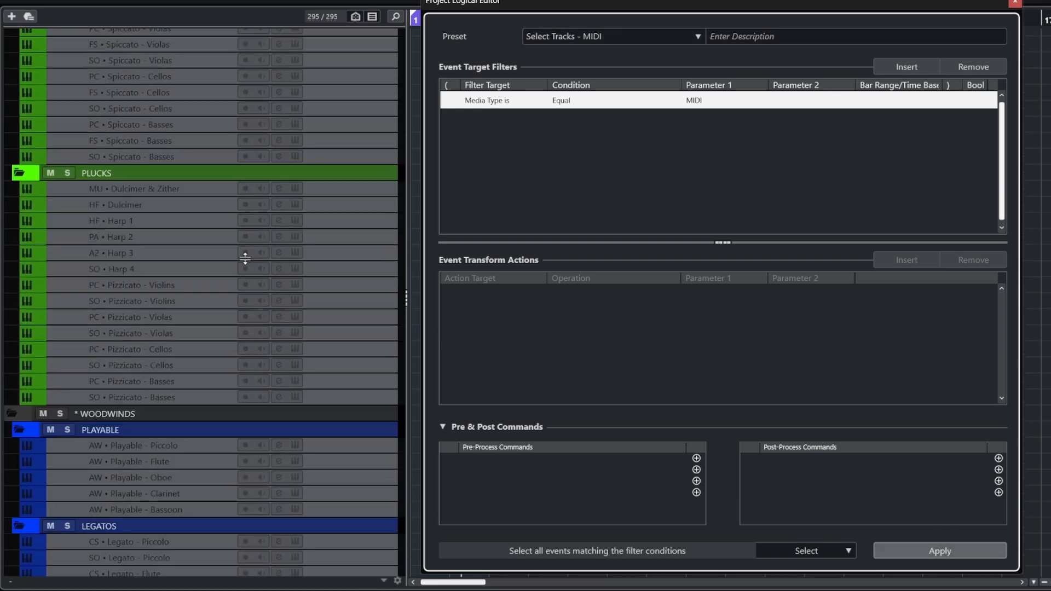
{"action": "scroll", "coordinate": [245, 257], "scroll_direction": "up", "scroll_amount": 20}
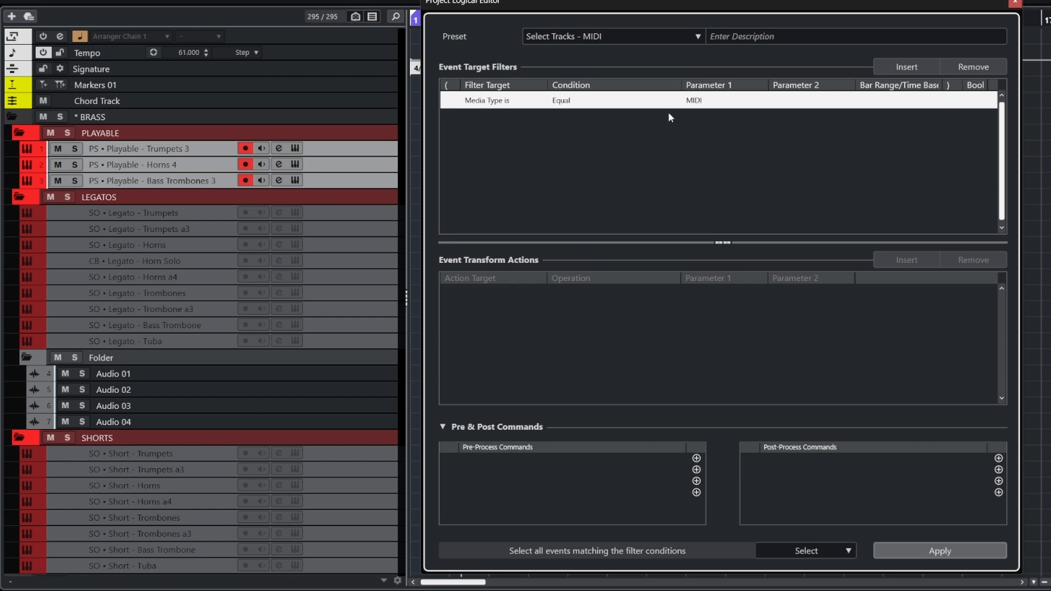
- Review the filter's media types, keep MIDI, view the option for saving changes as a preset, and close the Project Logical Editor
{"action": "left_click", "coordinate": [705, 104]}
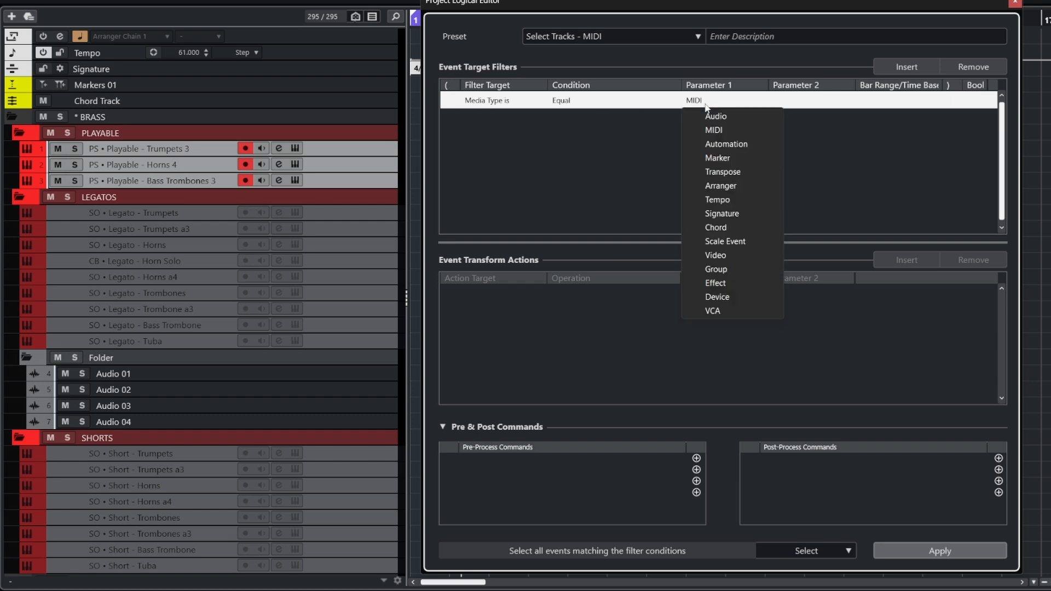
{"action": "left_click", "coordinate": [725, 132]}
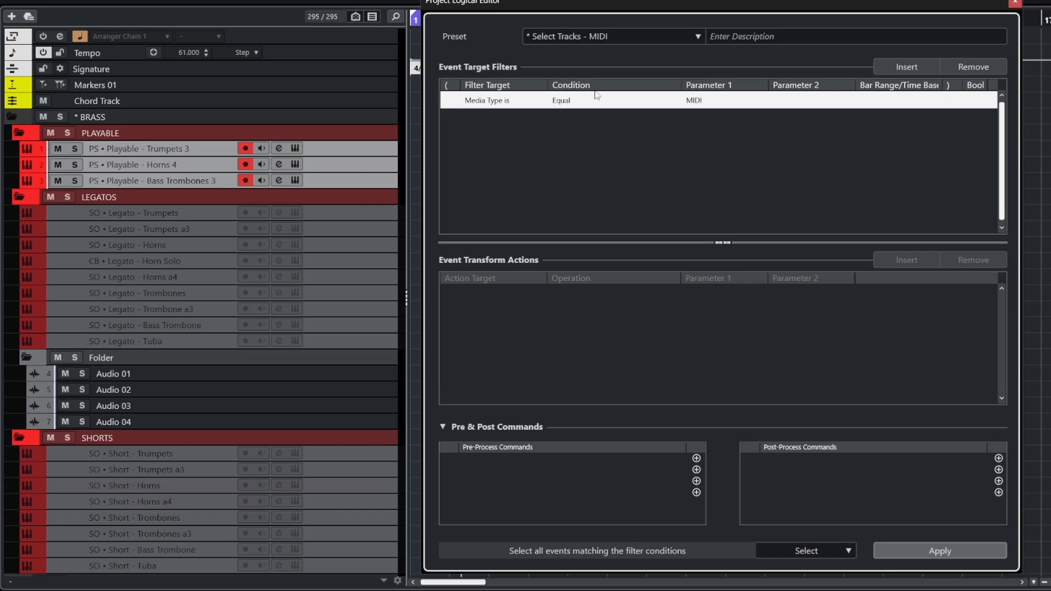
{"action": "left_click", "coordinate": [613, 36]}
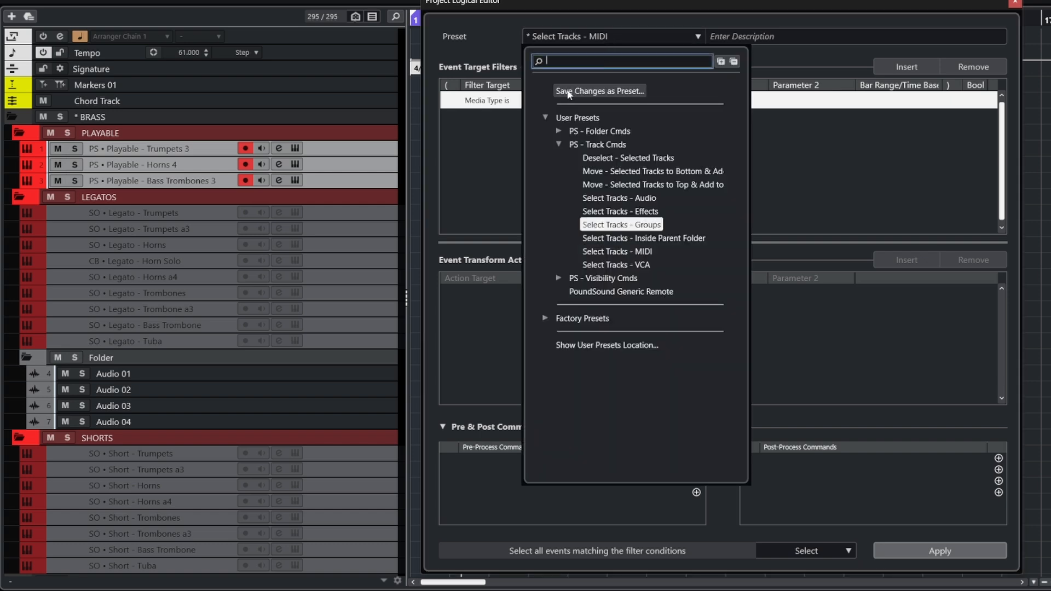
{"action": "left_click", "coordinate": [487, 195]}
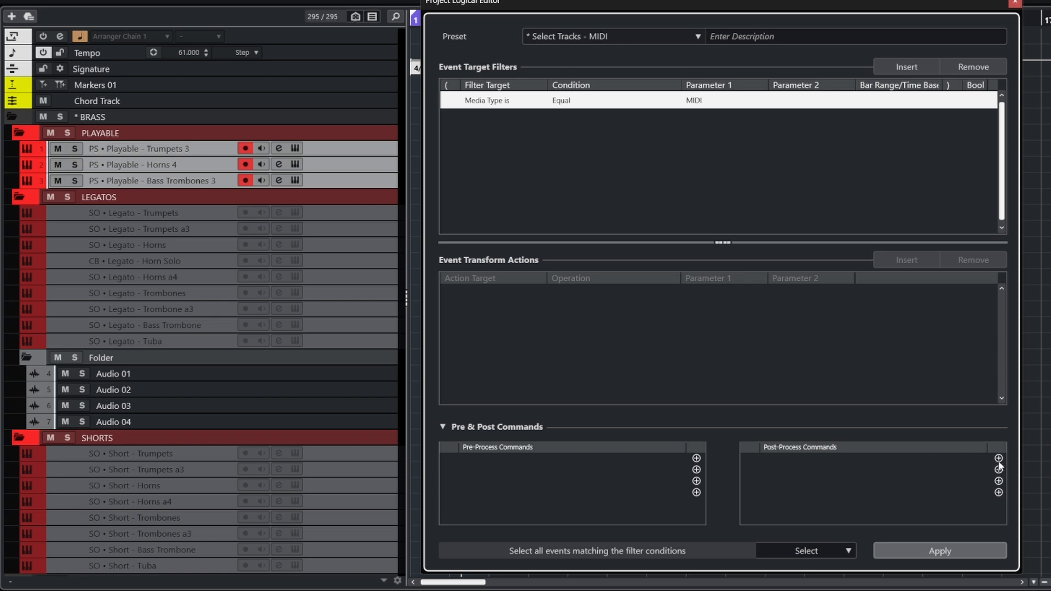
{"action": "left_click", "coordinate": [1015, 3]}
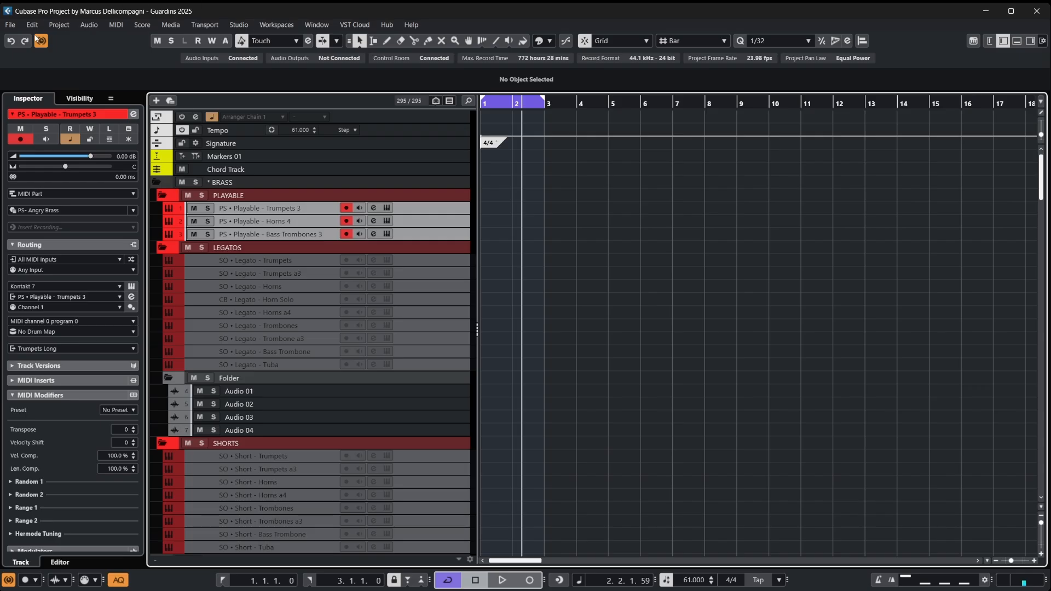
- In Key Commands, search for "folder -" and add Folder - Open All & Exclude to the PS - Move MIDI to Top macro
{"action": "left_click", "coordinate": [34, 25]}
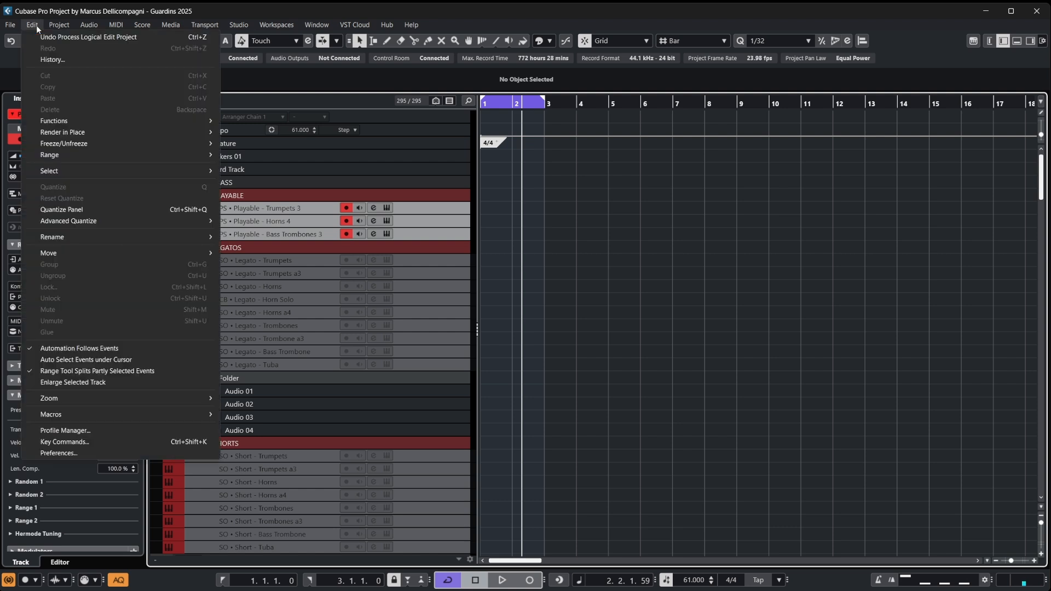
{"action": "left_click", "coordinate": [114, 439]}
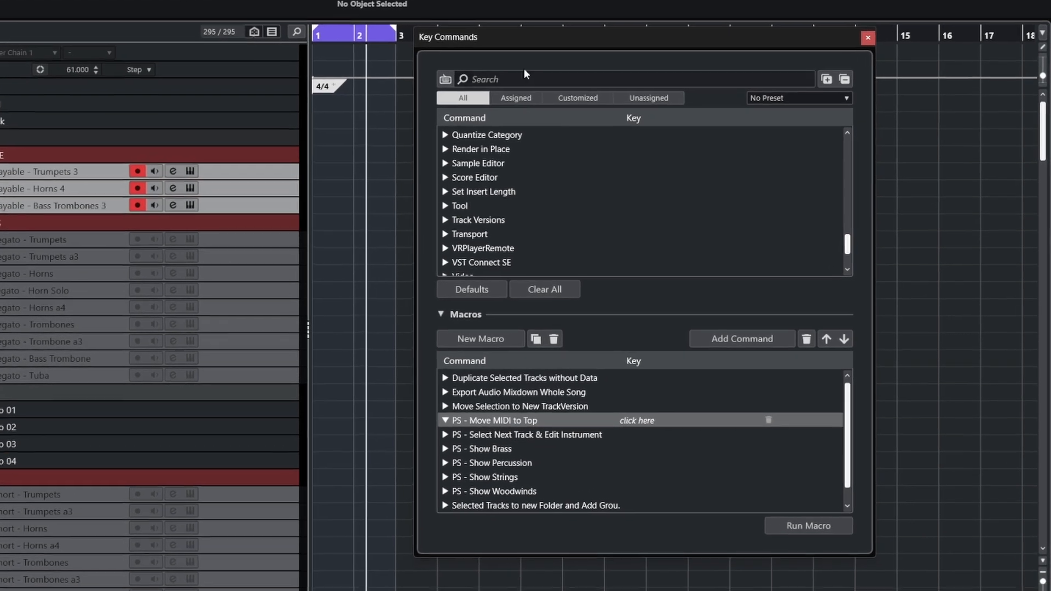
{"action": "left_click", "coordinate": [526, 93]}
{"action": "type", "text": "folder -"}
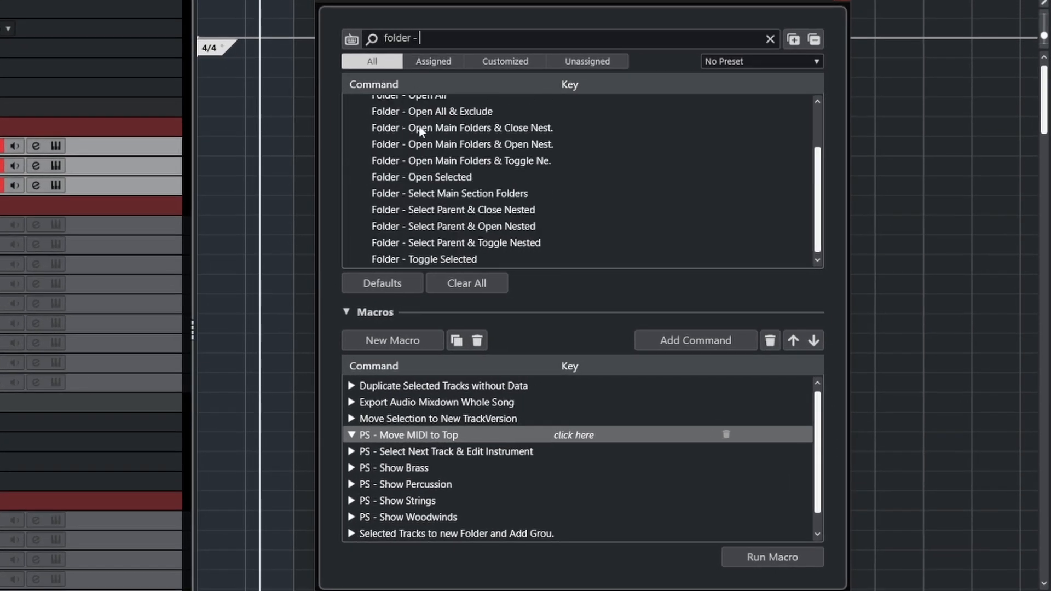
{"action": "left_click", "coordinate": [450, 112]}
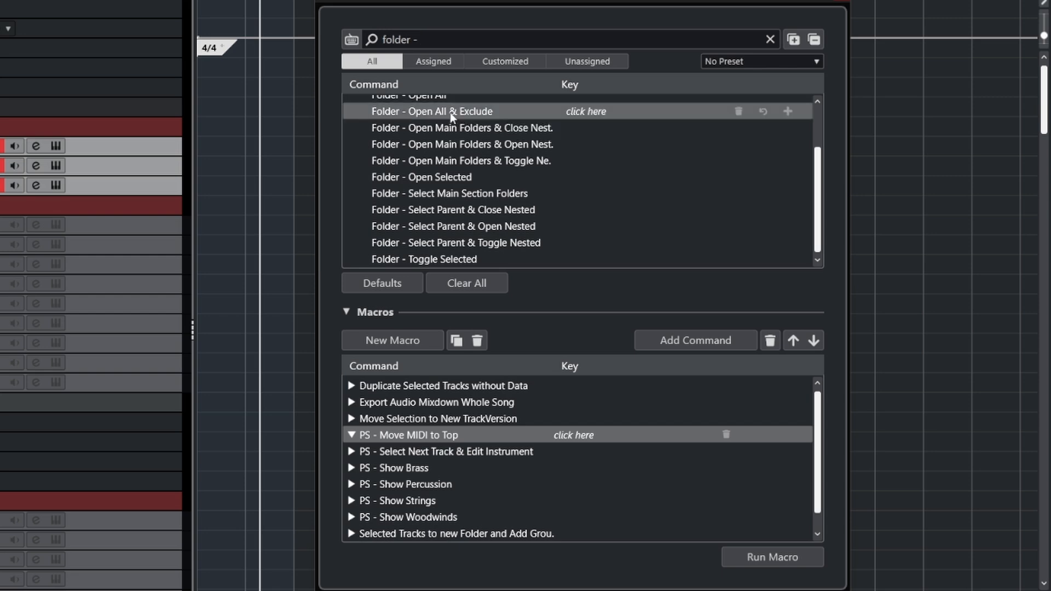
{"action": "left_click", "coordinate": [692, 342]}
- Search the key commands for "select tracks" and add Select Tracks - MIDI to the PS - Move MIDI to Top macro
{"action": "left_click", "coordinate": [454, 37]}
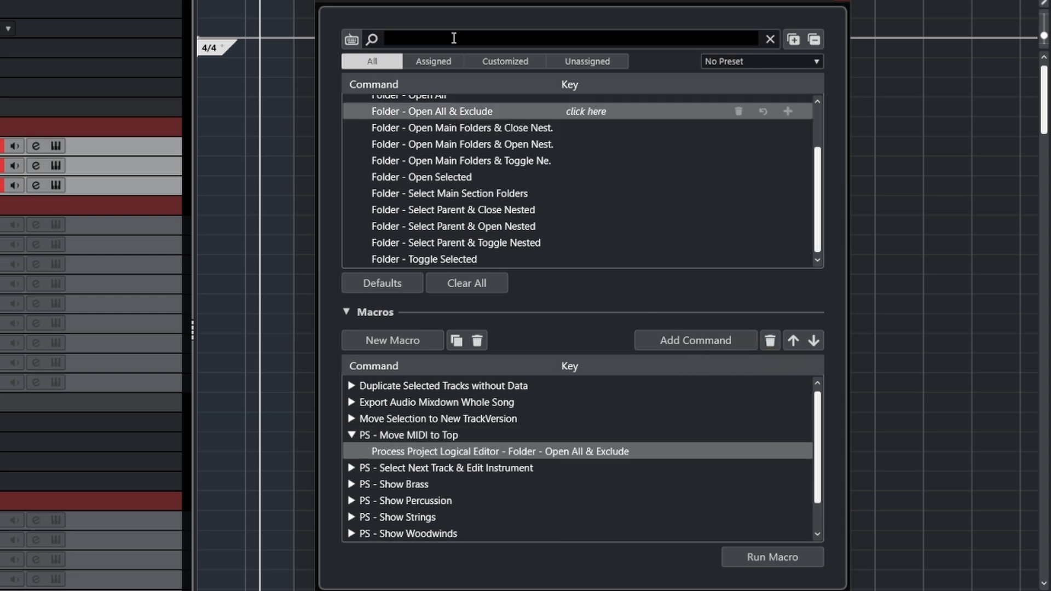
{"action": "type", "text": "select tracks"}
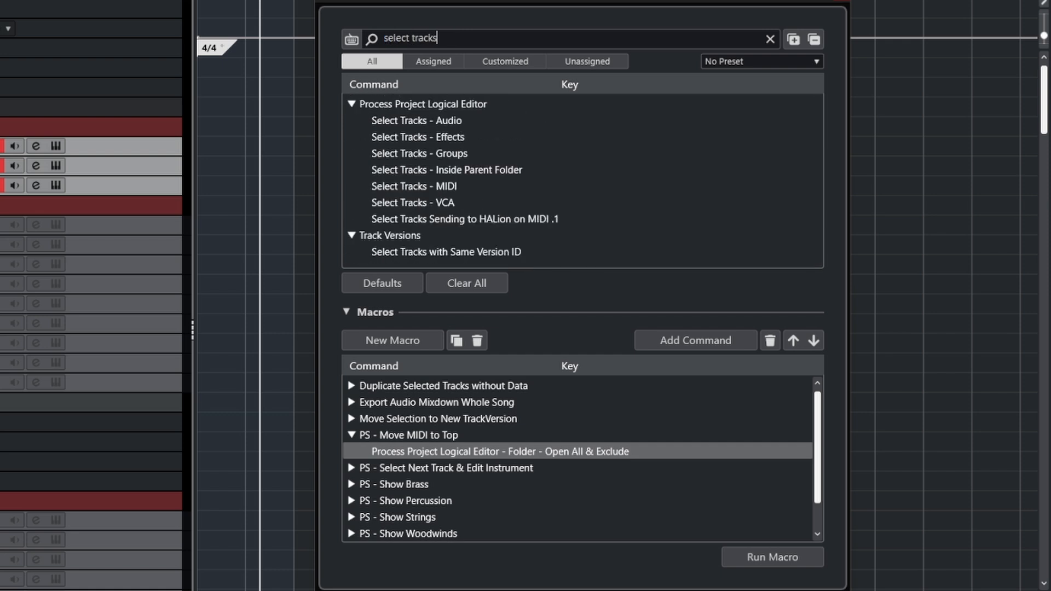
{"action": "left_click", "coordinate": [430, 185]}
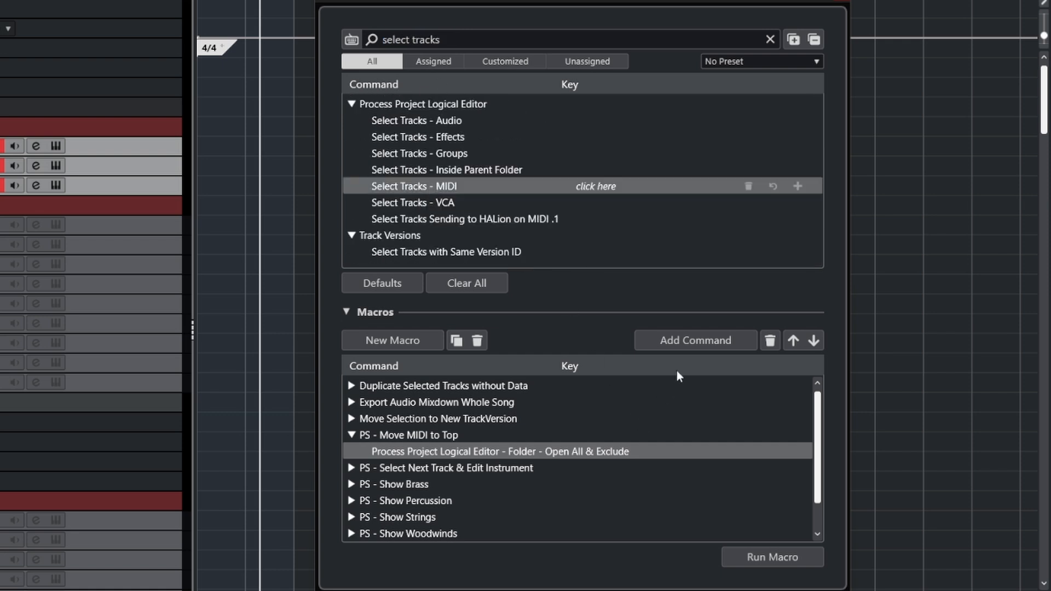
{"action": "left_click", "coordinate": [694, 340]}
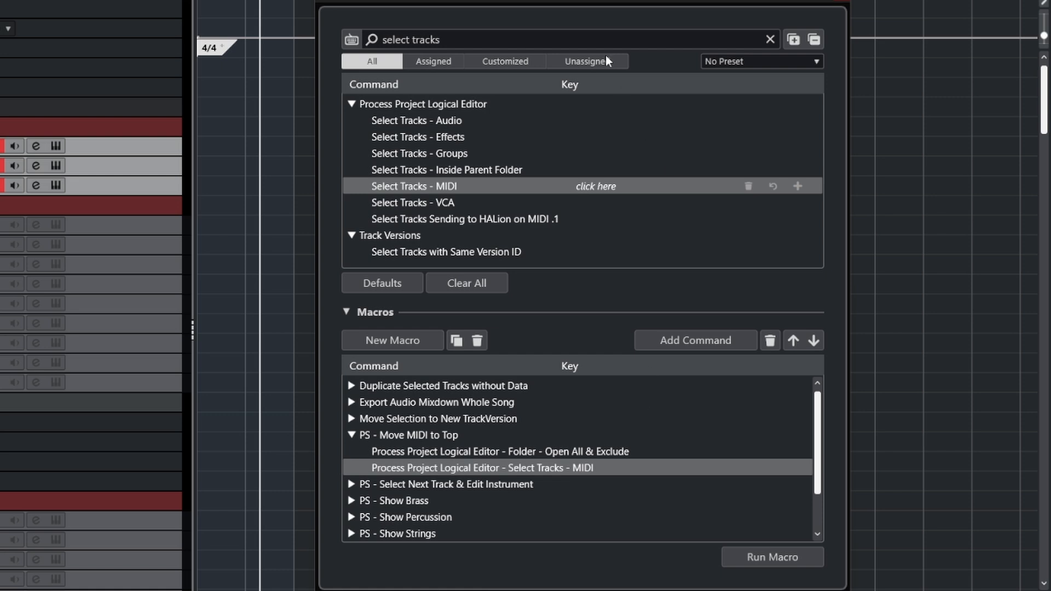
- Search the key commands for "first" and add Move Selected Tracks/Channels to First Available Position to the PS - Move MIDI to Top macro
{"action": "left_click", "coordinate": [415, 38]}
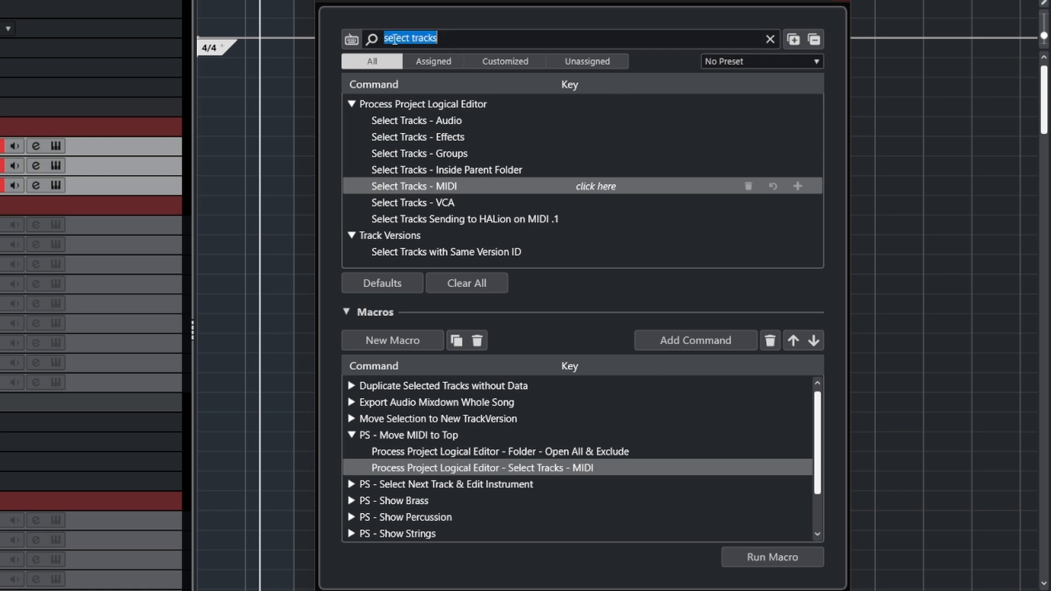
{"action": "type", "text": "first"}
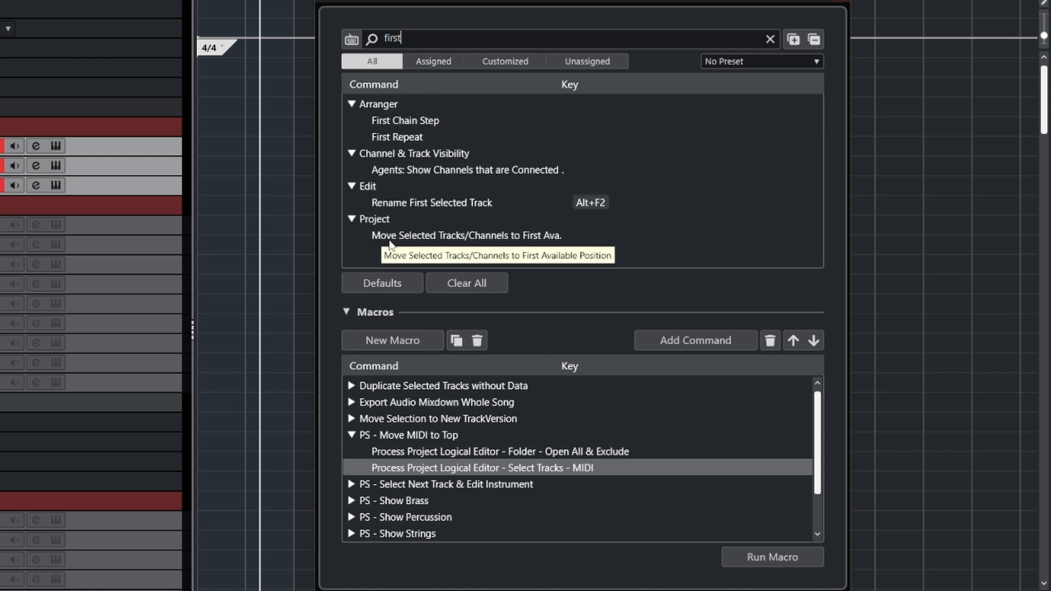
{"action": "left_click", "coordinate": [509, 240]}
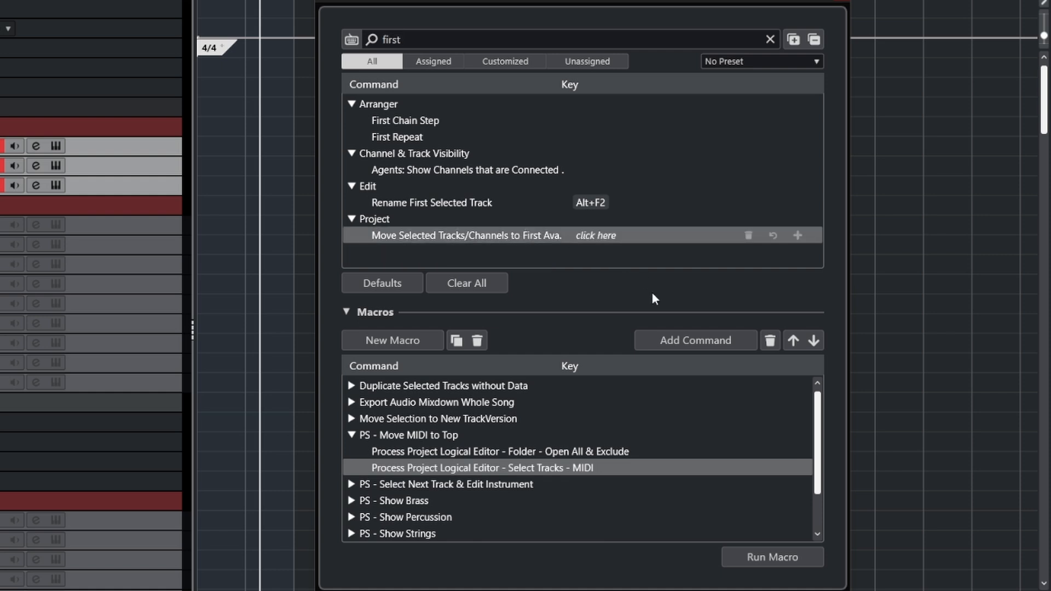
{"action": "left_click", "coordinate": [693, 344]}
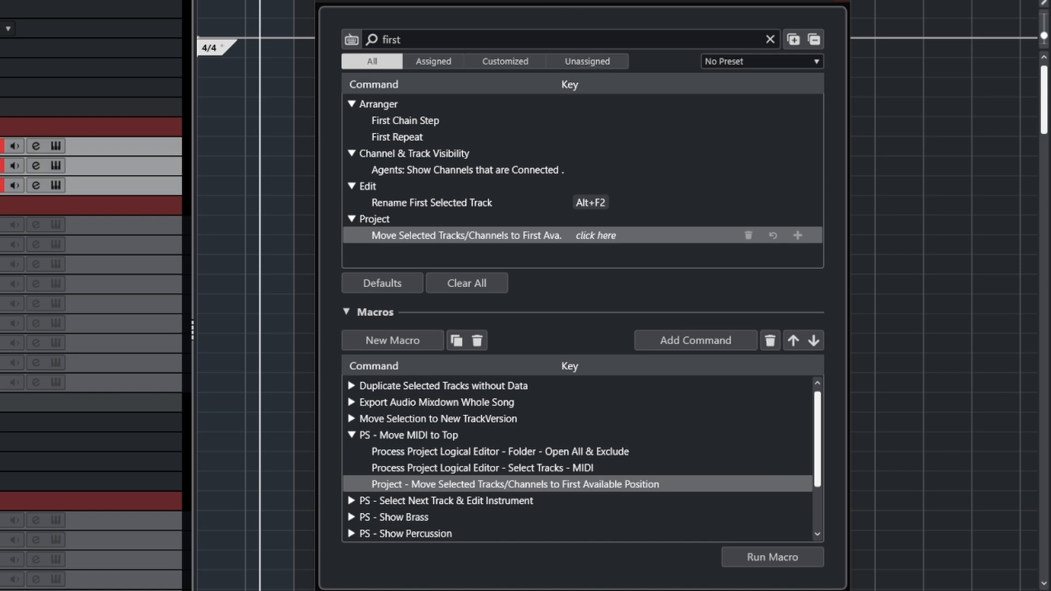
- Search the key commands for "folder" and add Move Selected Tracks to New Folder to the PS - Move MIDI to Top macro
{"action": "left_click", "coordinate": [416, 33]}
{"action": "type", "text": "fol"}
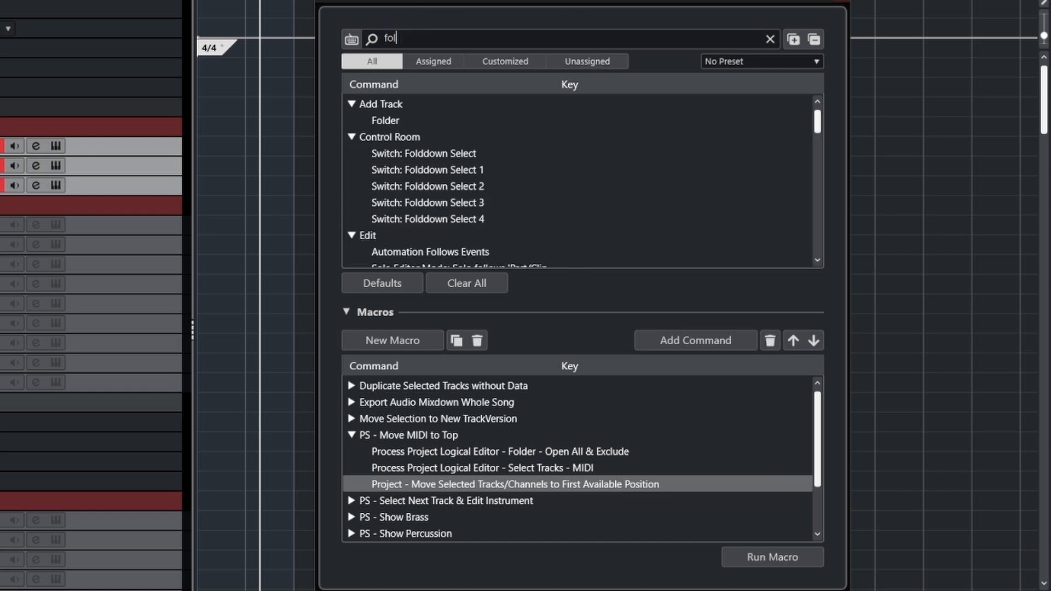
{"action": "type", "text": "der"}
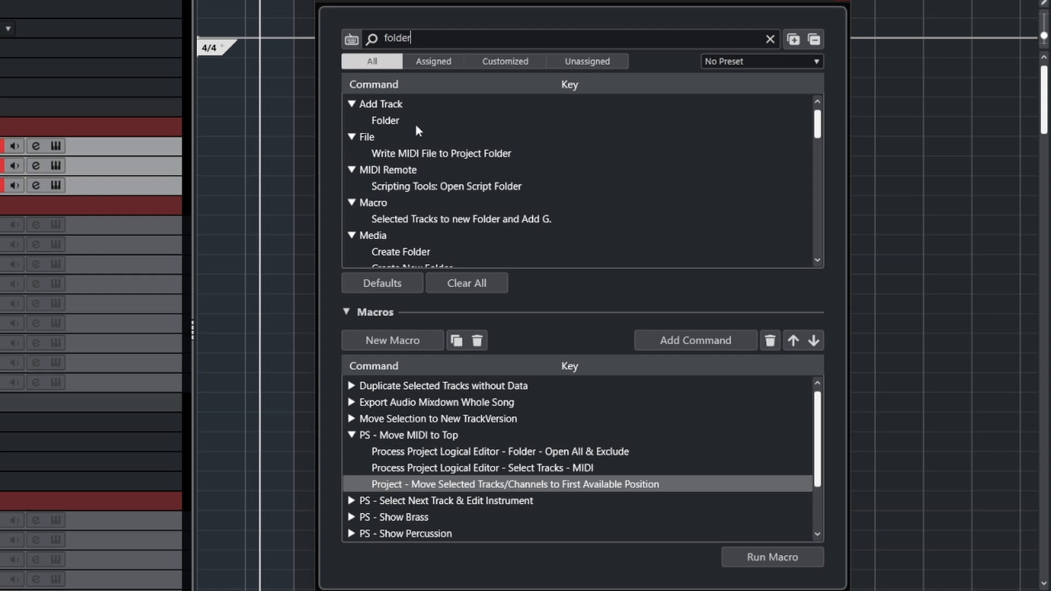
{"action": "scroll", "coordinate": [416, 123], "scroll_direction": "down", "scroll_amount": 10}
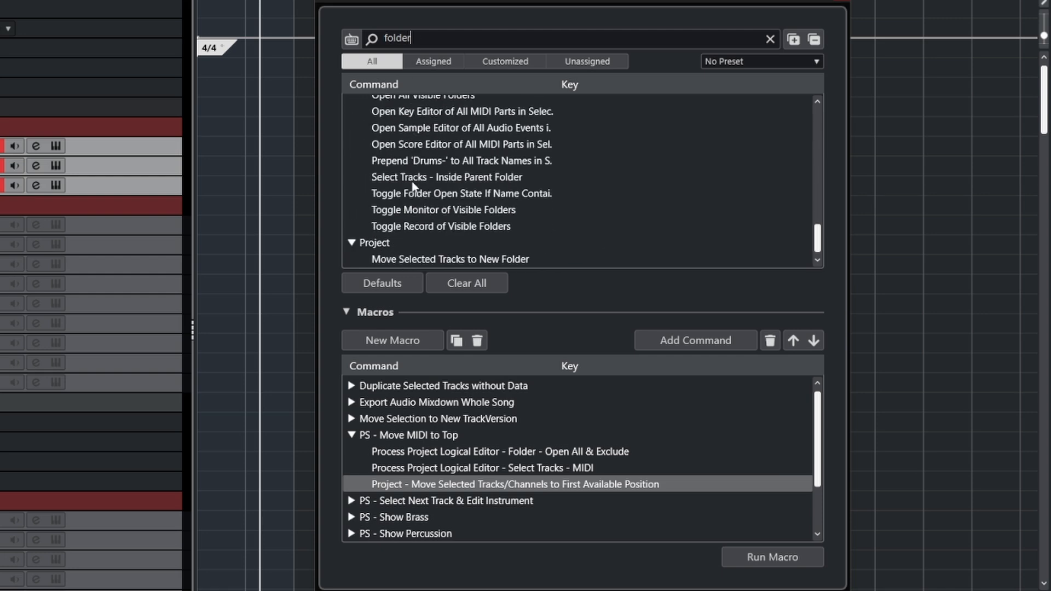
{"action": "left_click", "coordinate": [394, 260]}
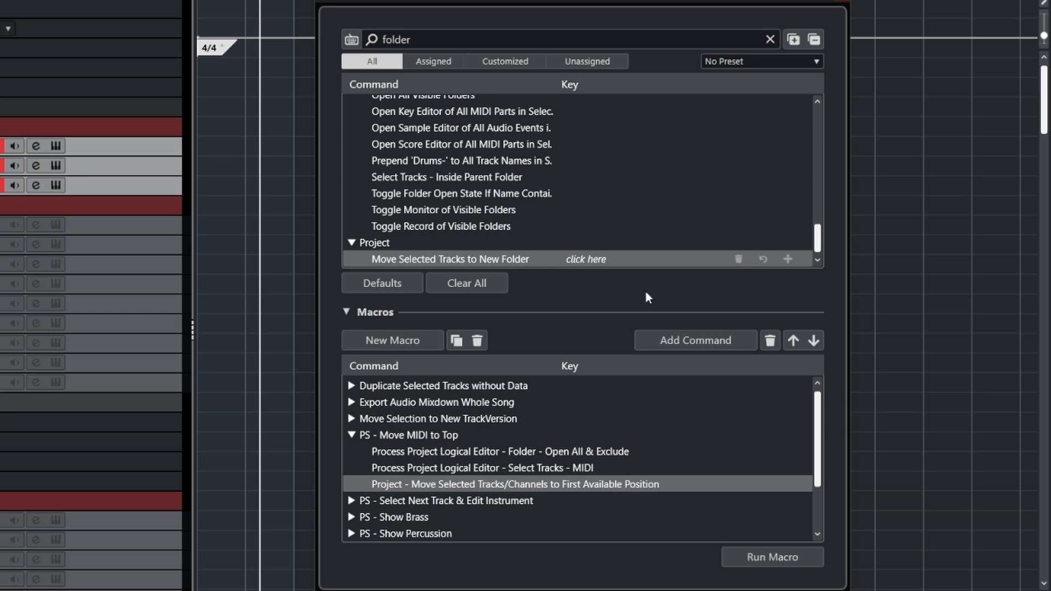
{"action": "left_click", "coordinate": [701, 342]}
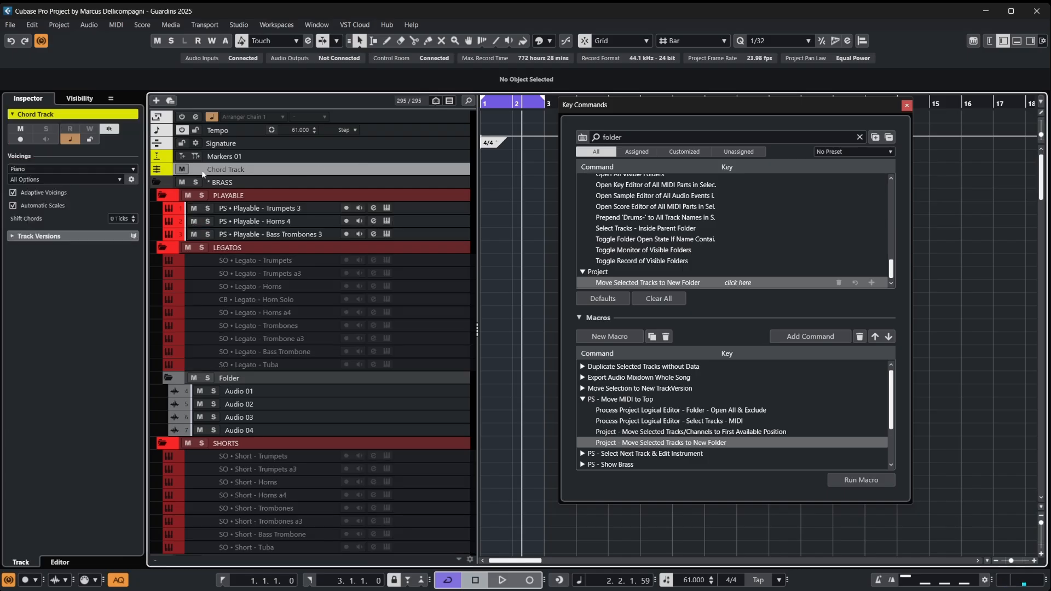
- Collapse the project's folders, run the PS - Move MIDI to Top macro and collapse the new folder it creates
{"action": "left_click", "coordinate": [157, 182]}
{"action": "left_click", "coordinate": [157, 195]}
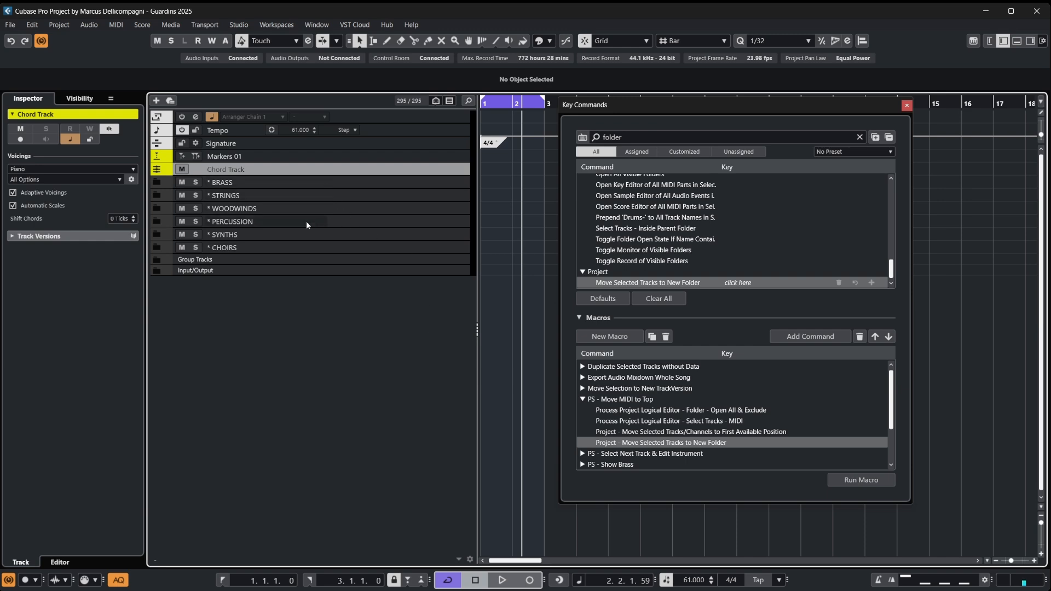
{"action": "left_click", "coordinate": [875, 481]}
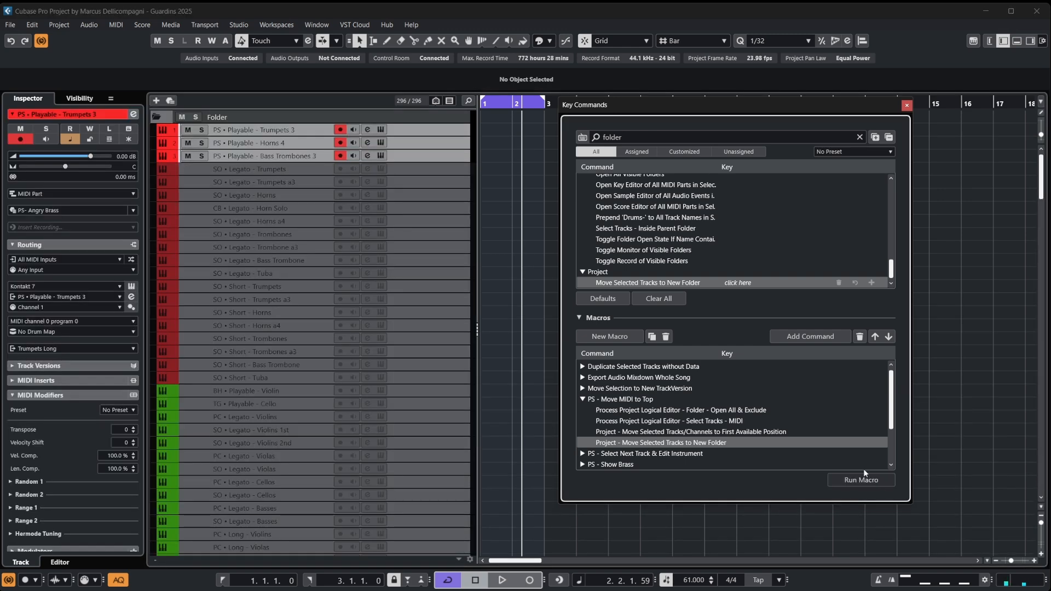
{"action": "left_click", "coordinate": [158, 117]}
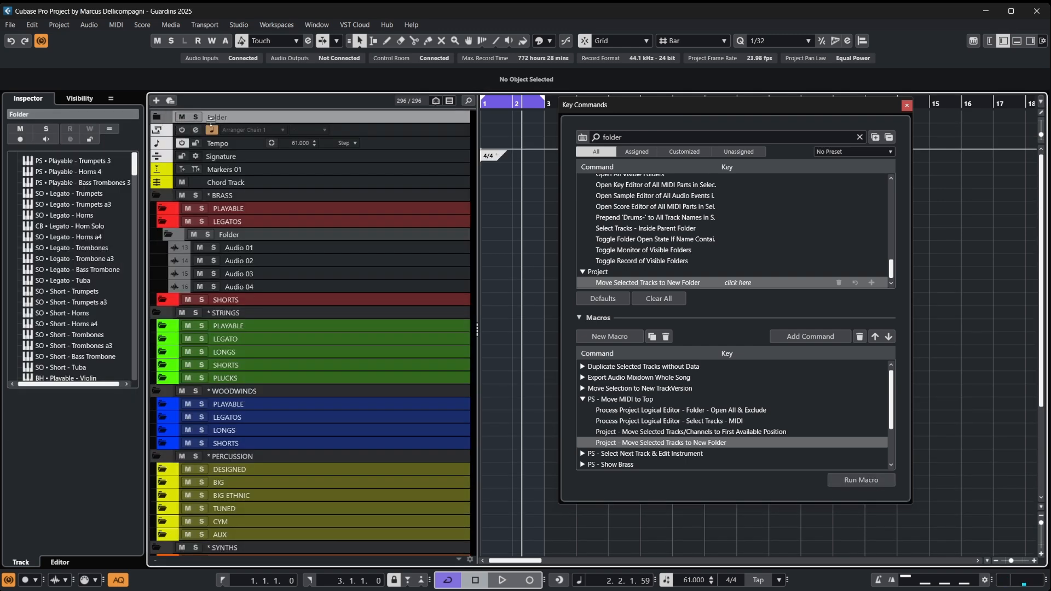
- Rename the new folder at the top of the track list to MIDI and move it down below the Chord Track
{"action": "double_click", "coordinate": [211, 120]}
{"action": "type", "text": "MIDI"}
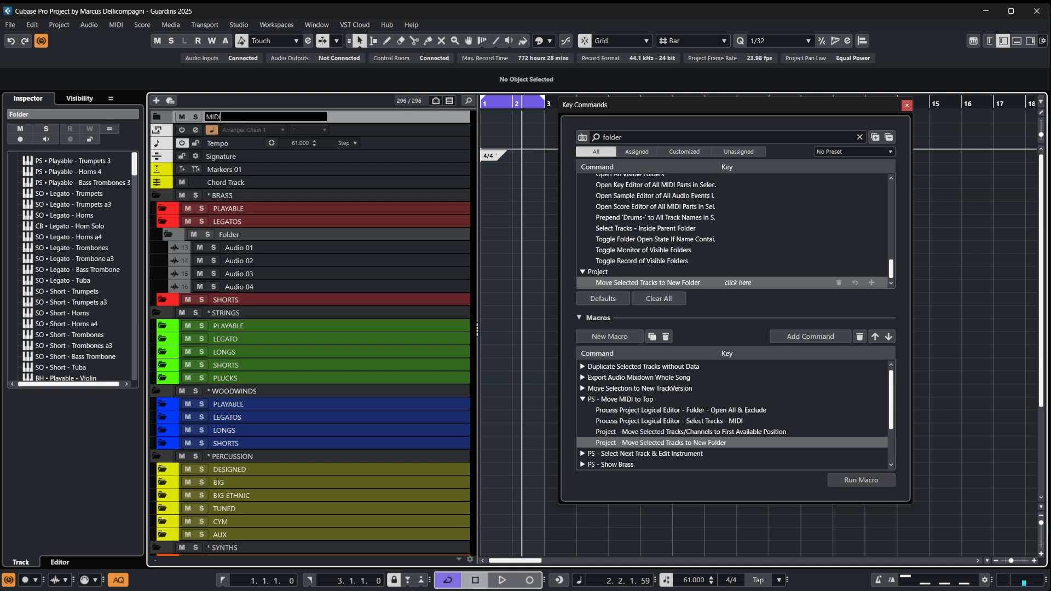
{"action": "key", "text": "Return"}
{"action": "left_click_drag", "start_coordinate": [242, 120], "coordinate": [250, 193]}
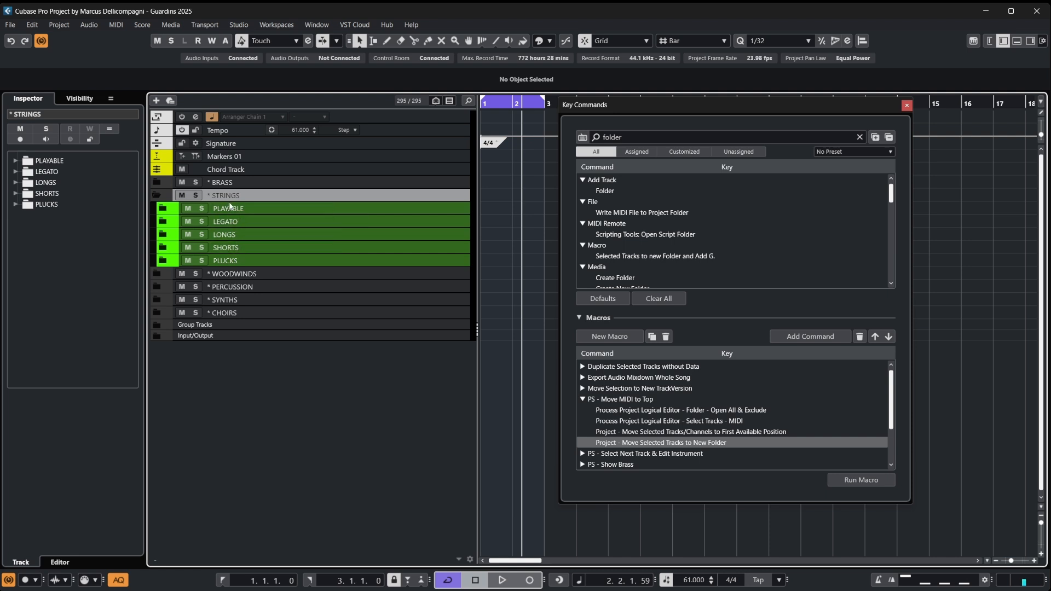
- Step through the STRINGS subfolders down to PLUCKS, and replace the asterisk in the STRINGS folder name with ">"
{"action": "key", "text": "Down"}
{"action": "key", "text": "Down"}
{"action": "key", "text": "Down"}
{"action": "key", "text": "Down"}
{"action": "key", "text": "Down"}
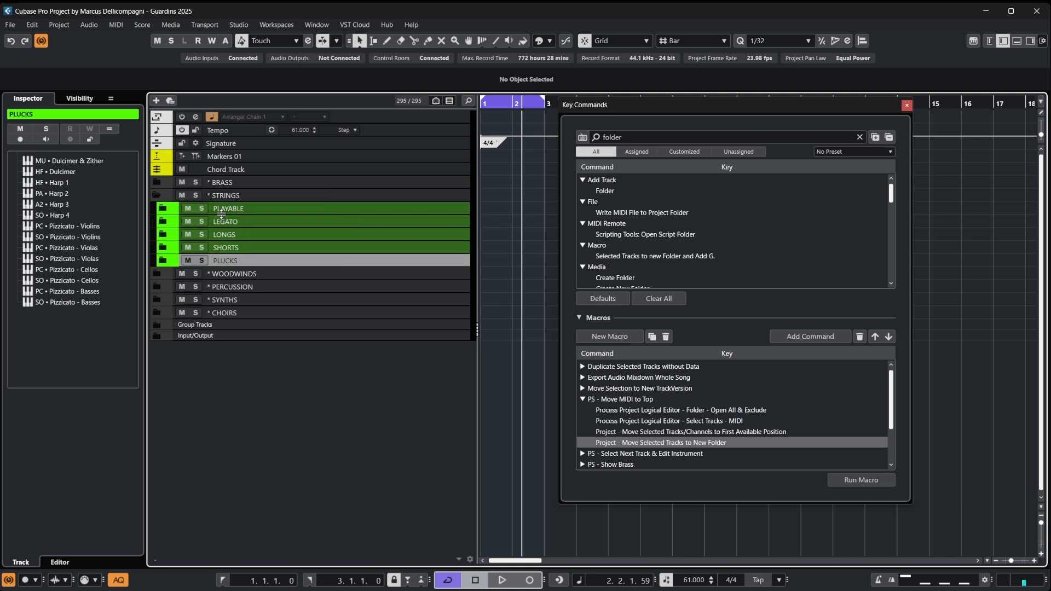
{"action": "double_click", "coordinate": [213, 195]}
{"action": "left_click", "coordinate": [209, 195]}
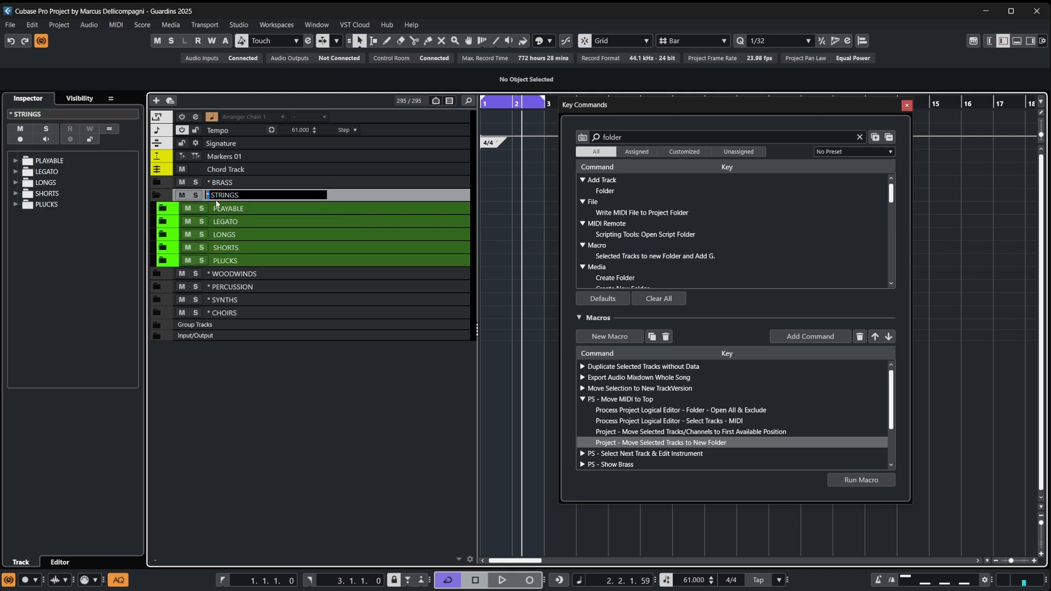
{"action": "type", "text": ">"}
- Add the prefix ">>" to the name of the PLAYABLE subfolder in STRINGS and copy the prefix
{"action": "double_click", "coordinate": [231, 208]}
{"action": "left_click", "coordinate": [214, 209]}
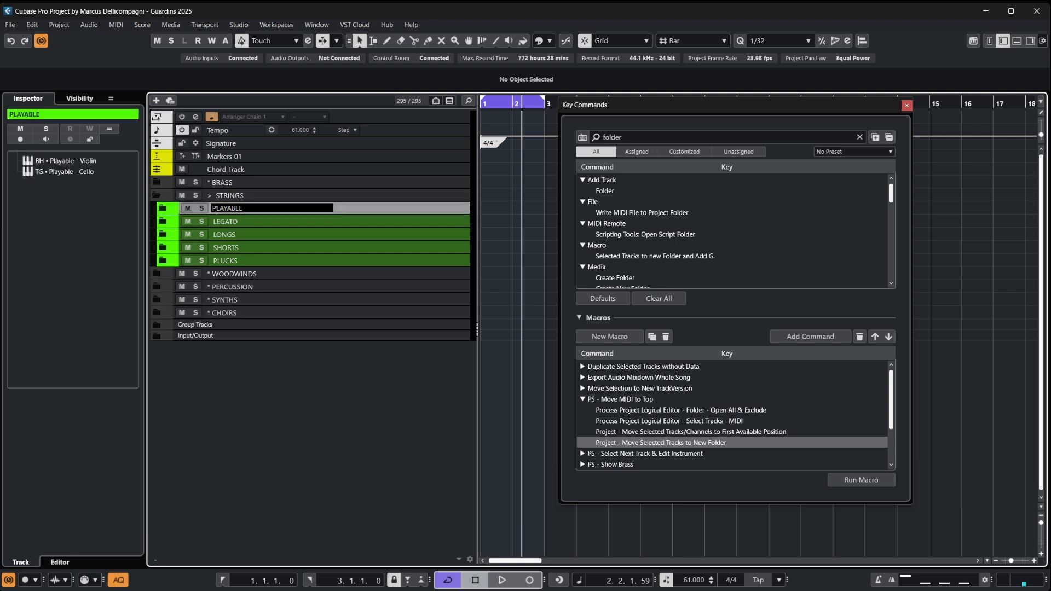
{"action": "type", "text": ">>"}
{"action": "left_click_drag", "start_coordinate": [223, 208], "coordinate": [212, 208]}
{"action": "key", "text": "ctrl+c"}
- Paste the ">>" prefix in front of the LEGATO and LONGS subfolder names in STRINGS
{"action": "double_click", "coordinate": [217, 221]}
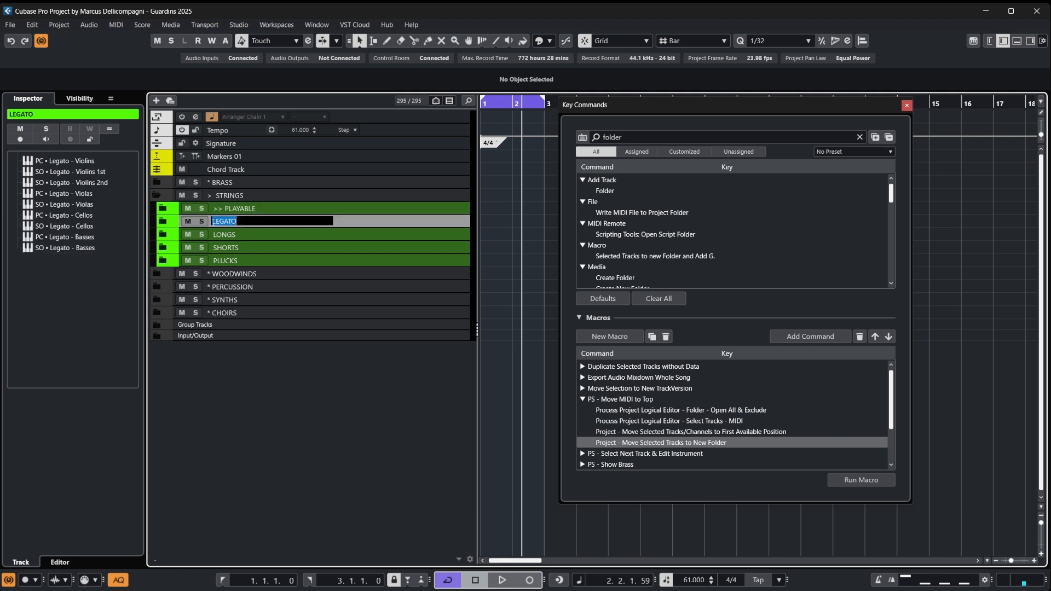
{"action": "left_click", "coordinate": [213, 221]}
{"action": "key", "text": "ctrl+v"}
{"action": "double_click", "coordinate": [217, 233]}
{"action": "left_click", "coordinate": [213, 235]}
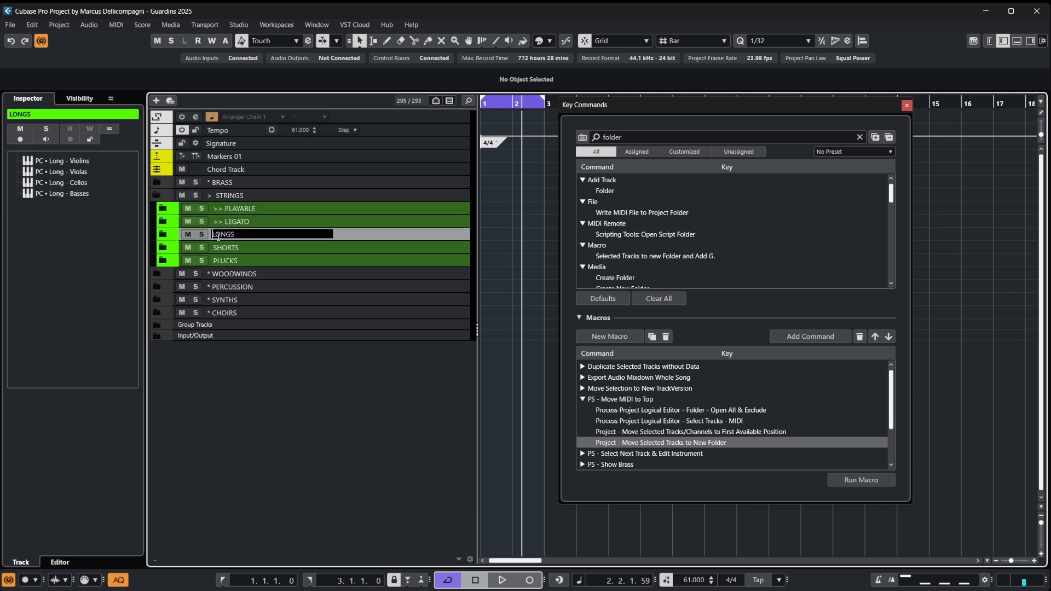
{"action": "key", "text": "ctrl+v"}
- Paste the ">>" prefix in front of the SHORTS and PLUCKS subfolder names in STRINGS
{"action": "double_click", "coordinate": [217, 247]}
{"action": "left_click", "coordinate": [212, 248]}
{"action": "key", "text": "ctrl+v"}
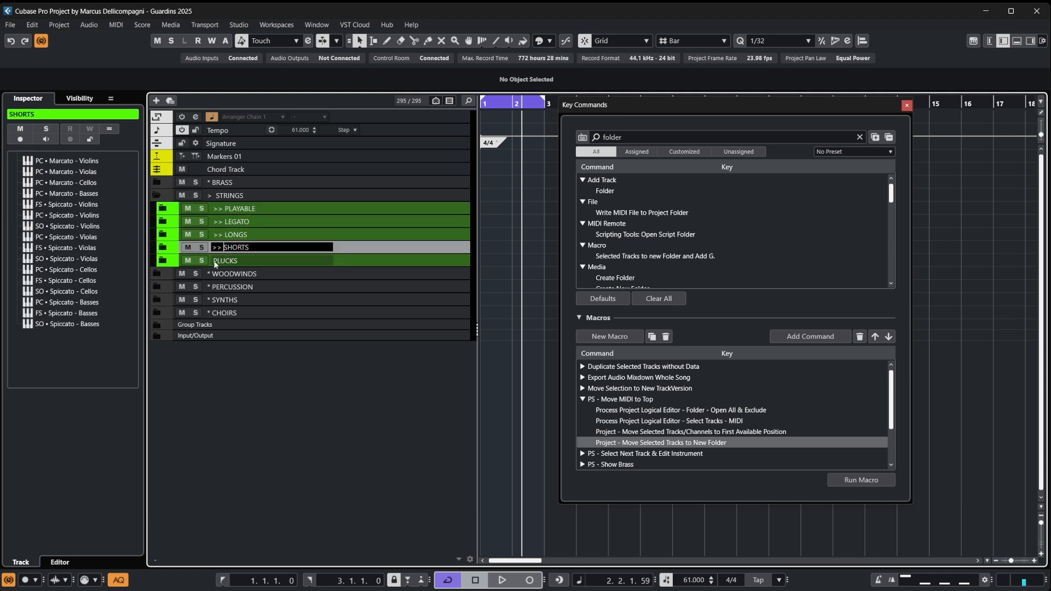
{"action": "double_click", "coordinate": [216, 260]}
{"action": "left_click", "coordinate": [213, 260]}
{"action": "key", "text": "ctrl+v"}
{"action": "left_click", "coordinate": [274, 210]}
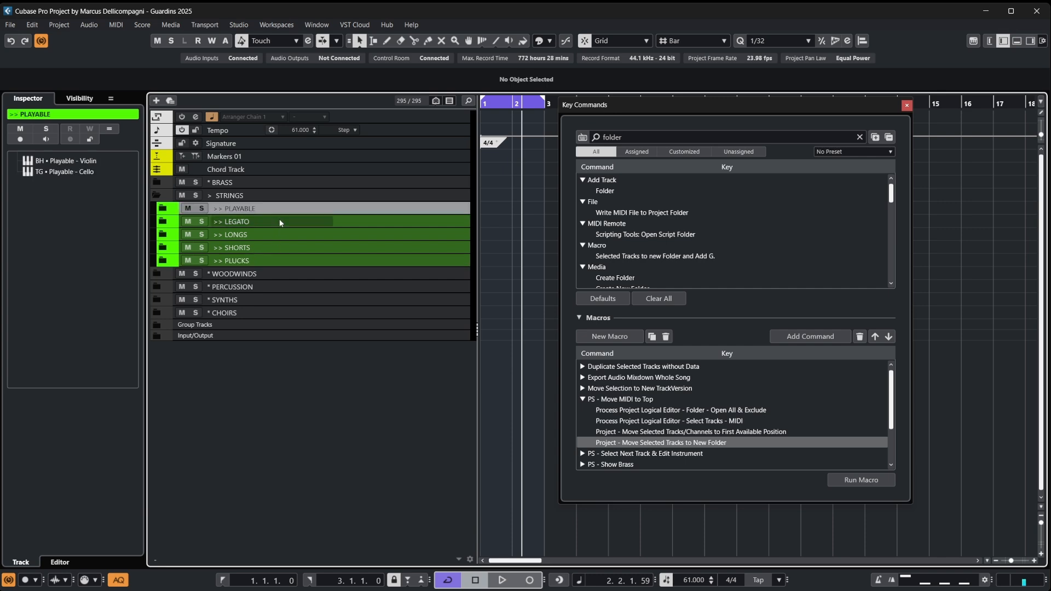
- Expand the PLUCKS subfolder to view its tracks, and collapse it again
{"action": "left_click", "coordinate": [272, 261]}
{"action": "left_click", "coordinate": [162, 261]}
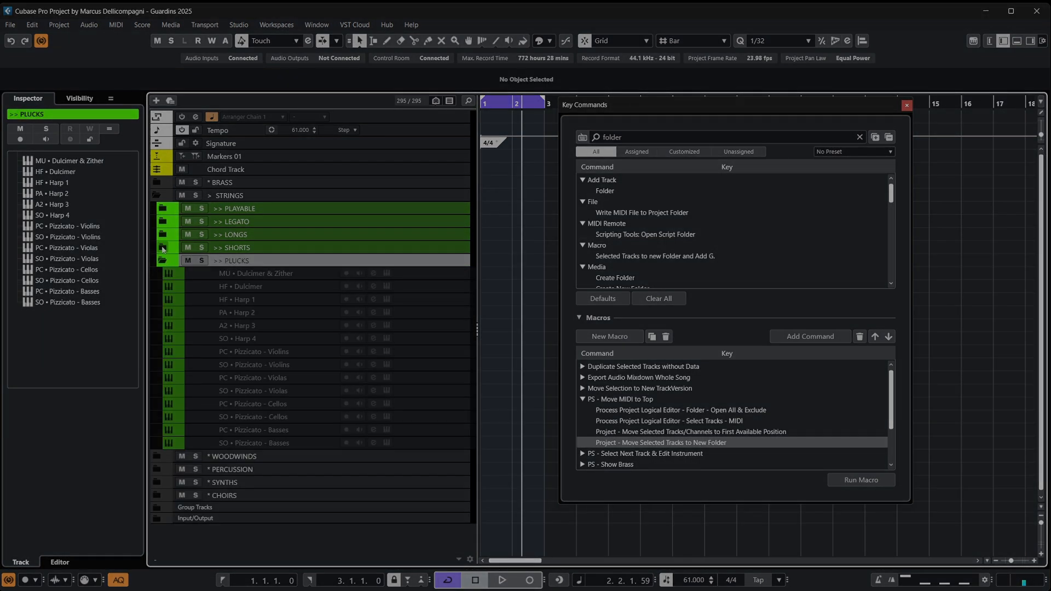
{"action": "left_click", "coordinate": [162, 261]}
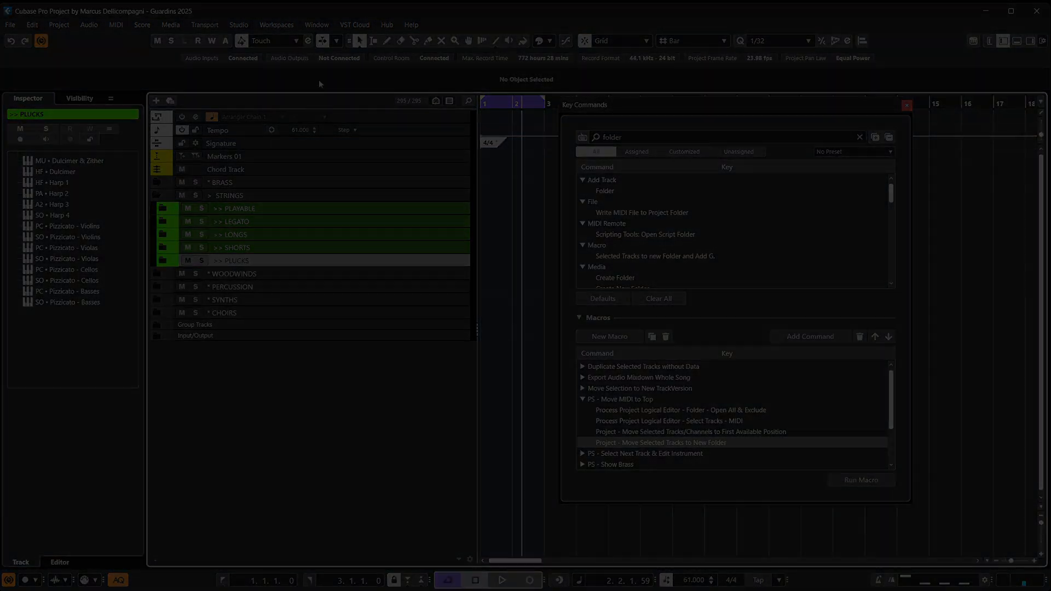